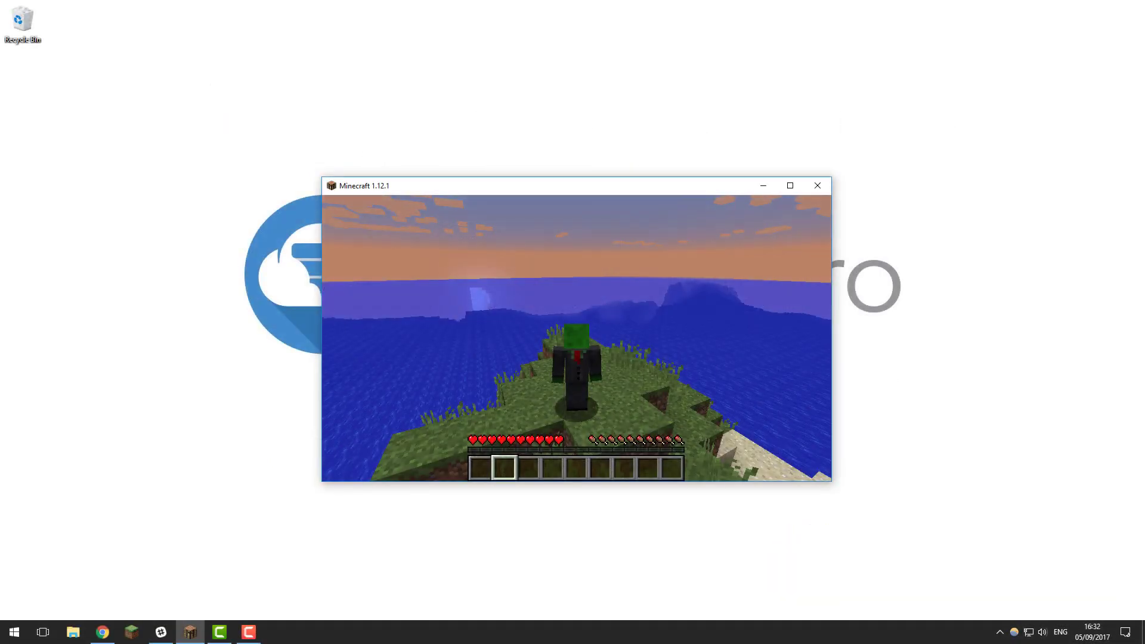
Run /kit in chat to bring up the Kits menu
type("t/kit")
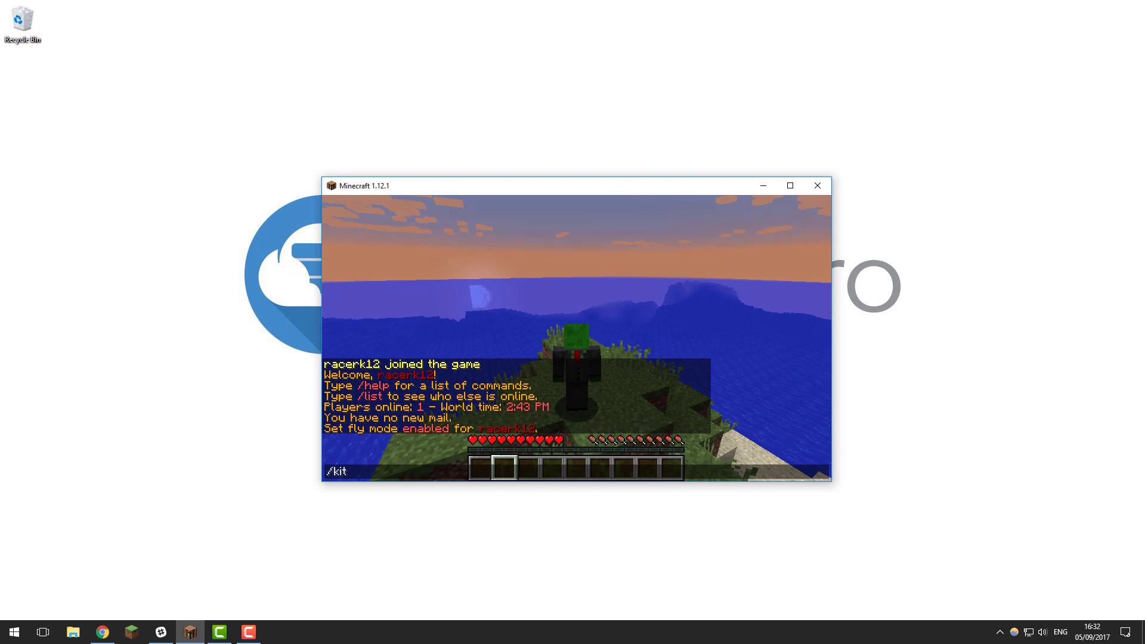
key("Return")
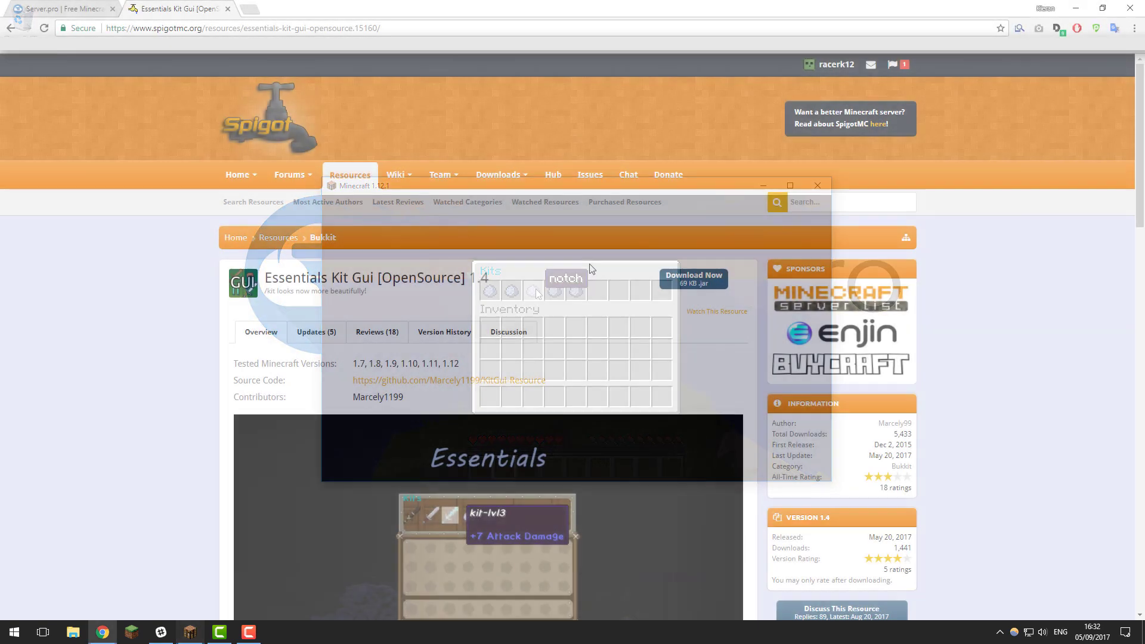
Scroll through the Essentials Kit Gui page's requirements, commands and permissions
scroll(606, 250, "down", 7)
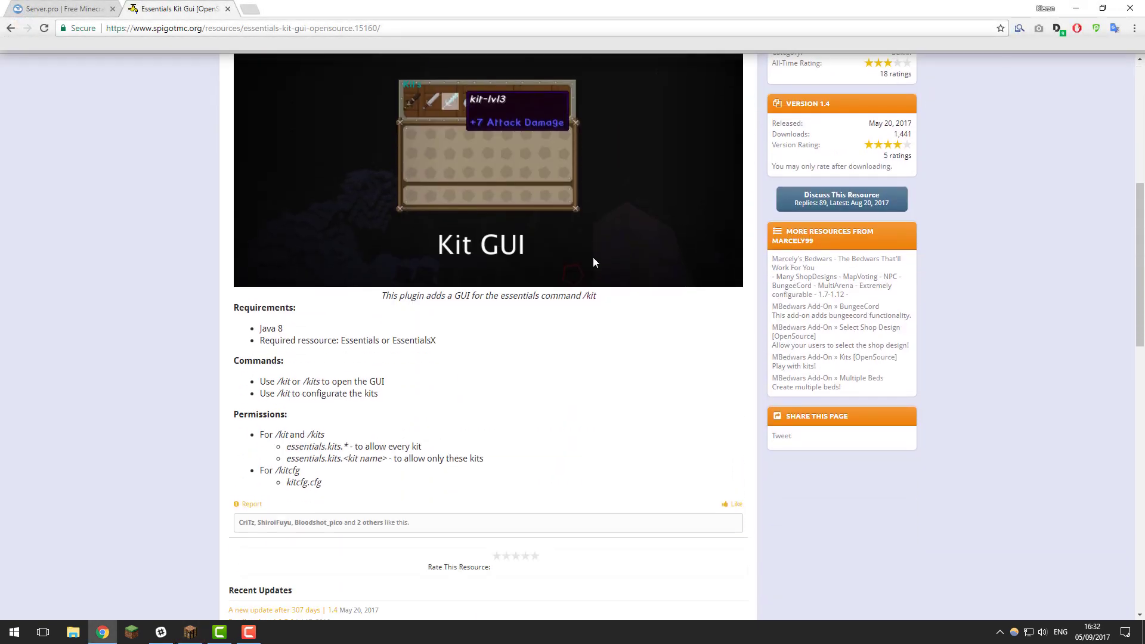
scroll(552, 302, "up", 7)
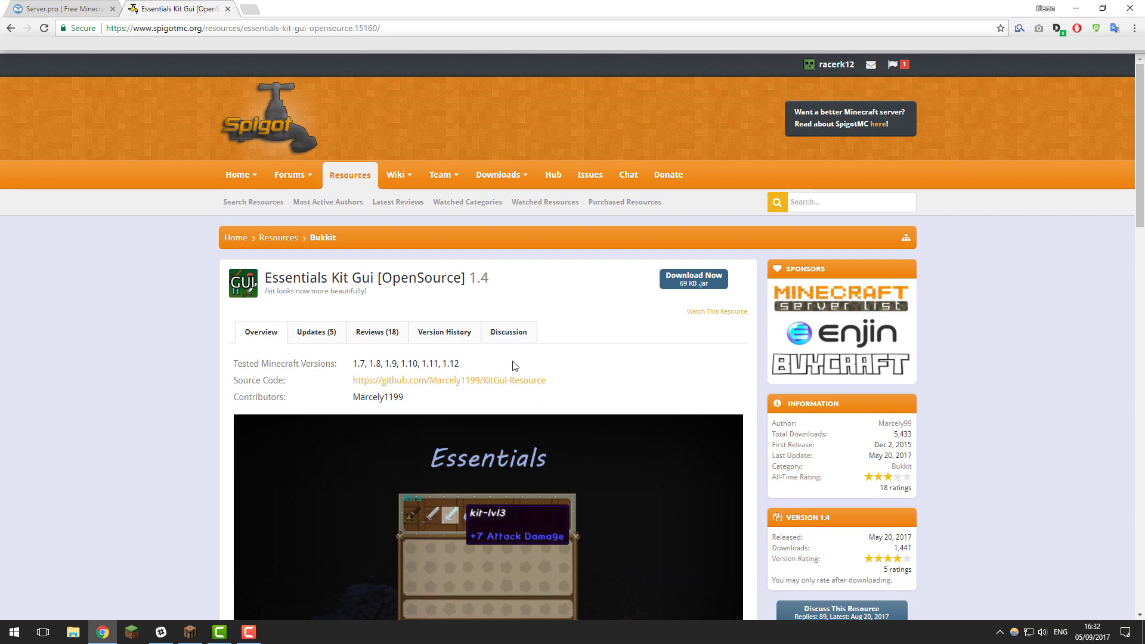
scroll(513, 364, "down", 8)
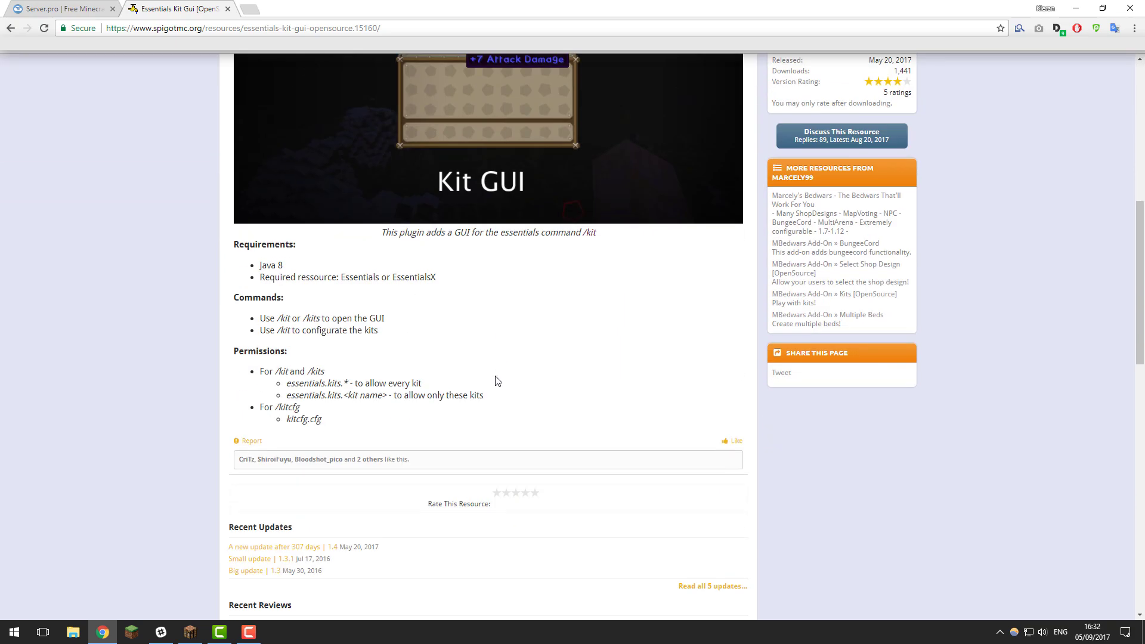
scroll(499, 378, "up", 5)
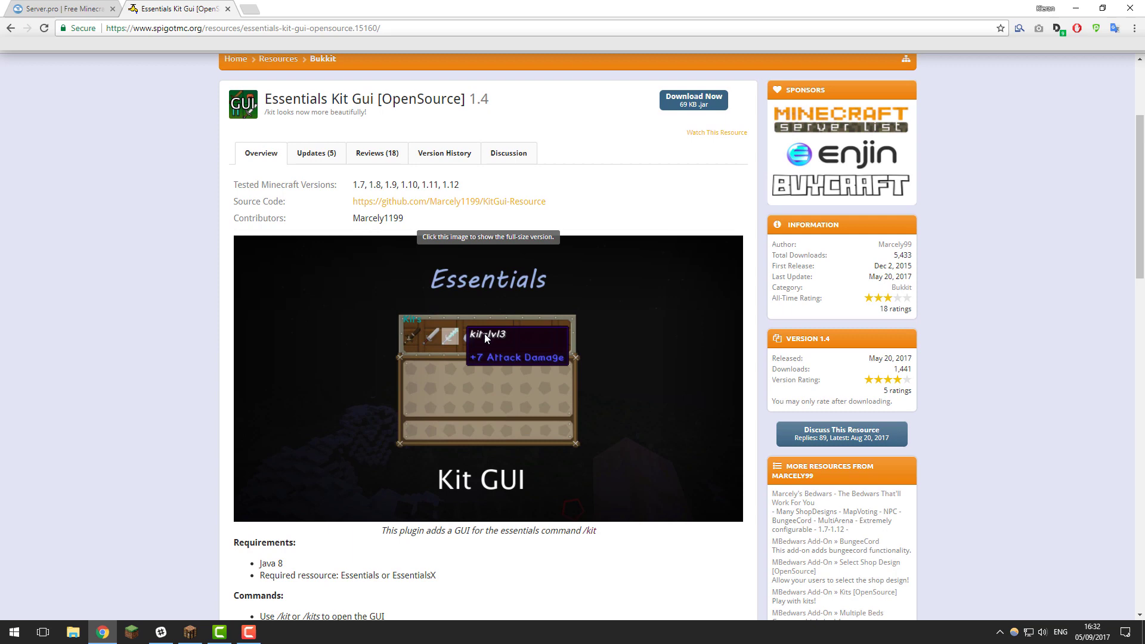
scroll(506, 557, "down", 3)
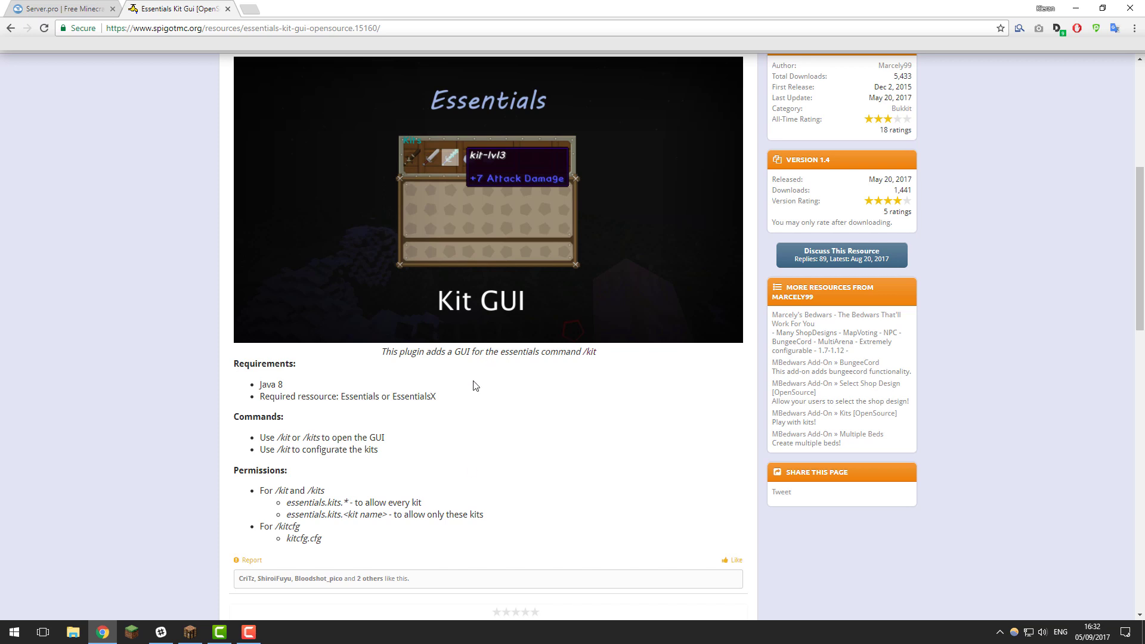
scroll(475, 386, "down", 2)
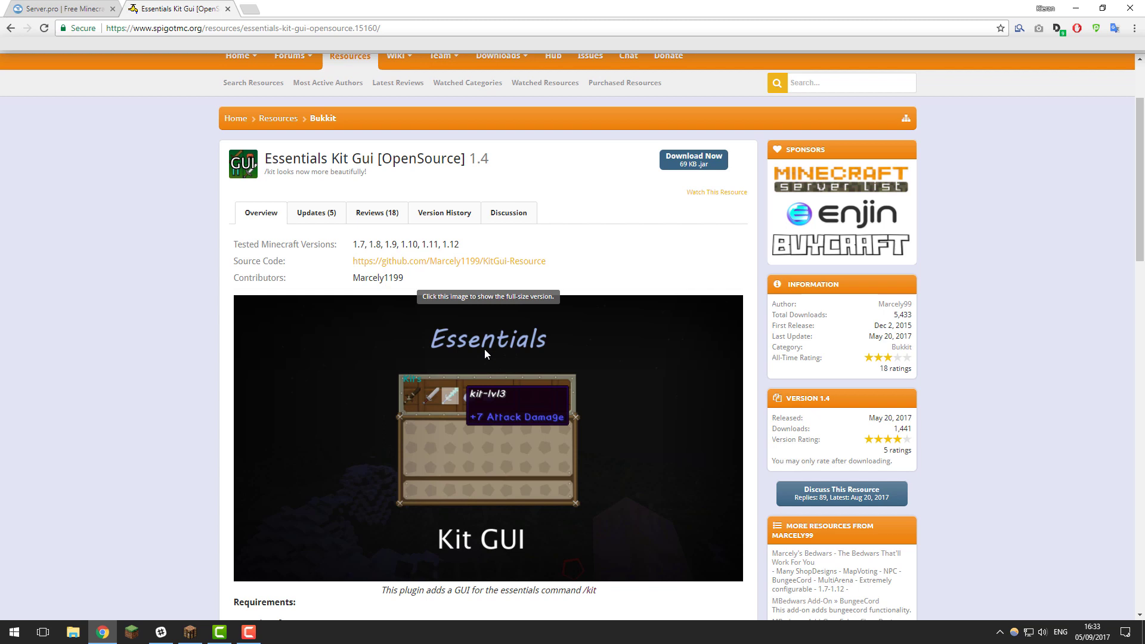
Search Spigot plugins for 'Essentials Kit gui', install the latest version, and restart the server
key("ctrl+shift+Tab")
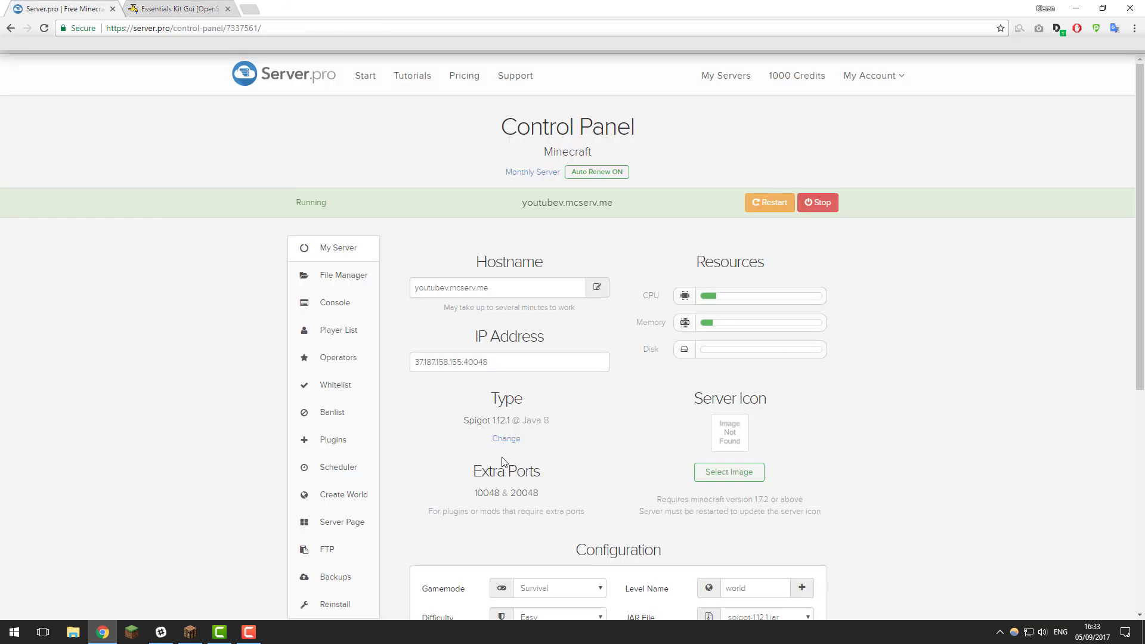
left_click(329, 440)
left_click(608, 298)
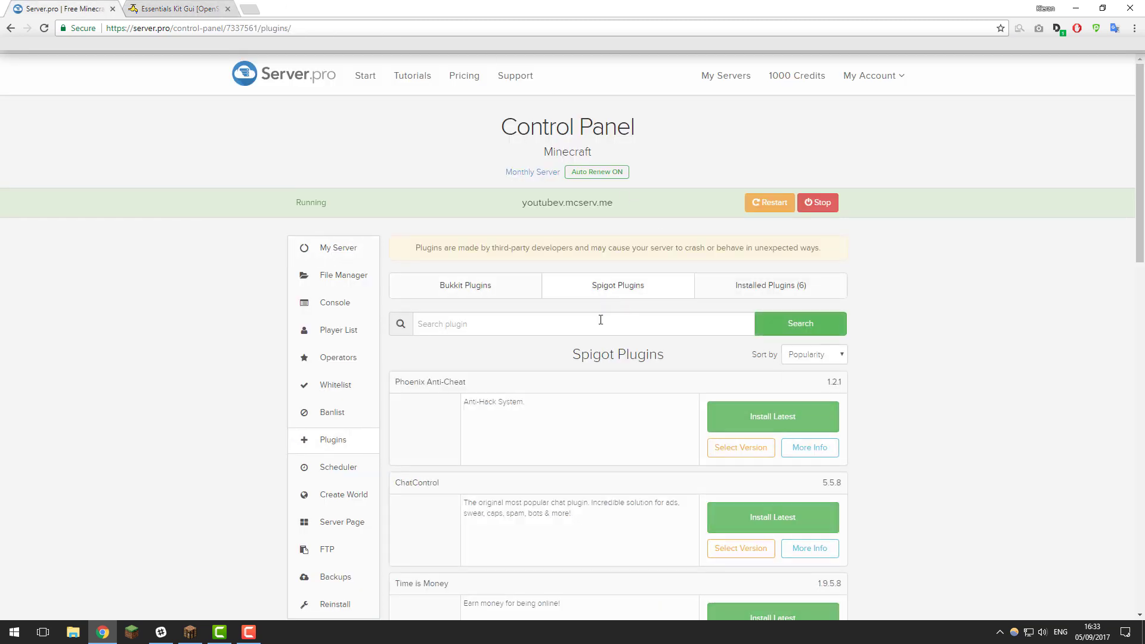
left_click(582, 333)
type("Essentia")
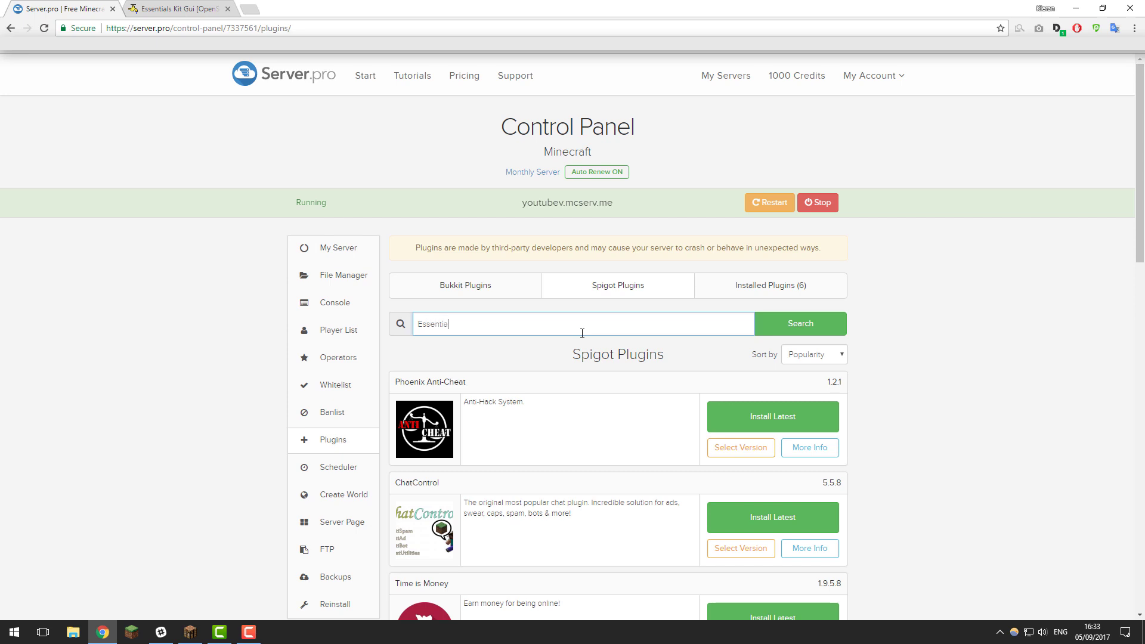
type("ls Kit gui")
key("Return")
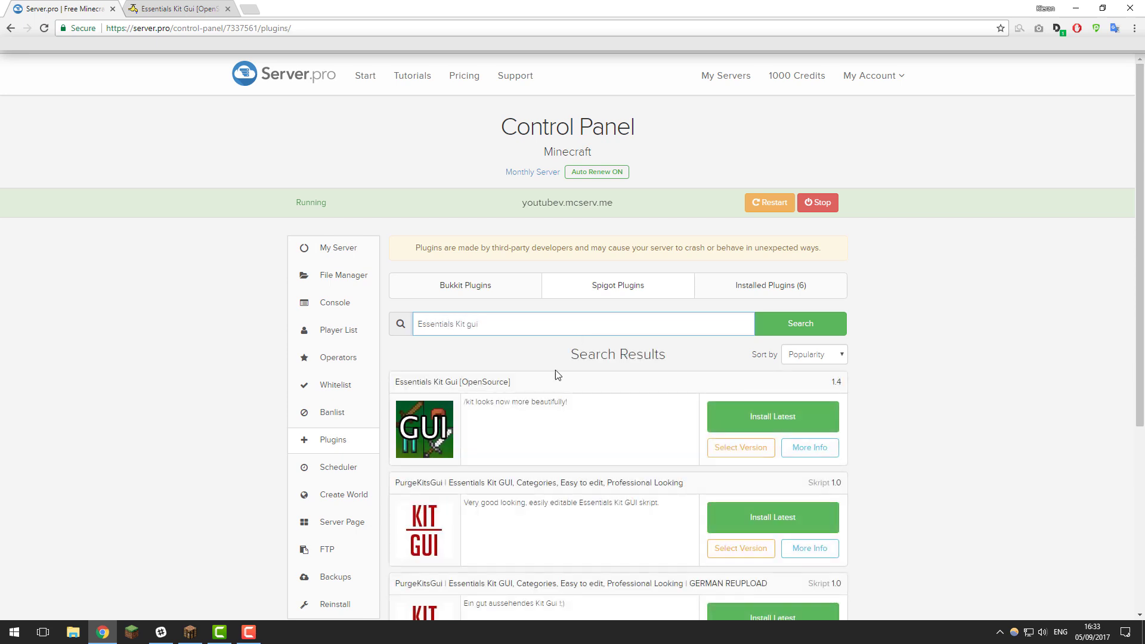
left_click(731, 412)
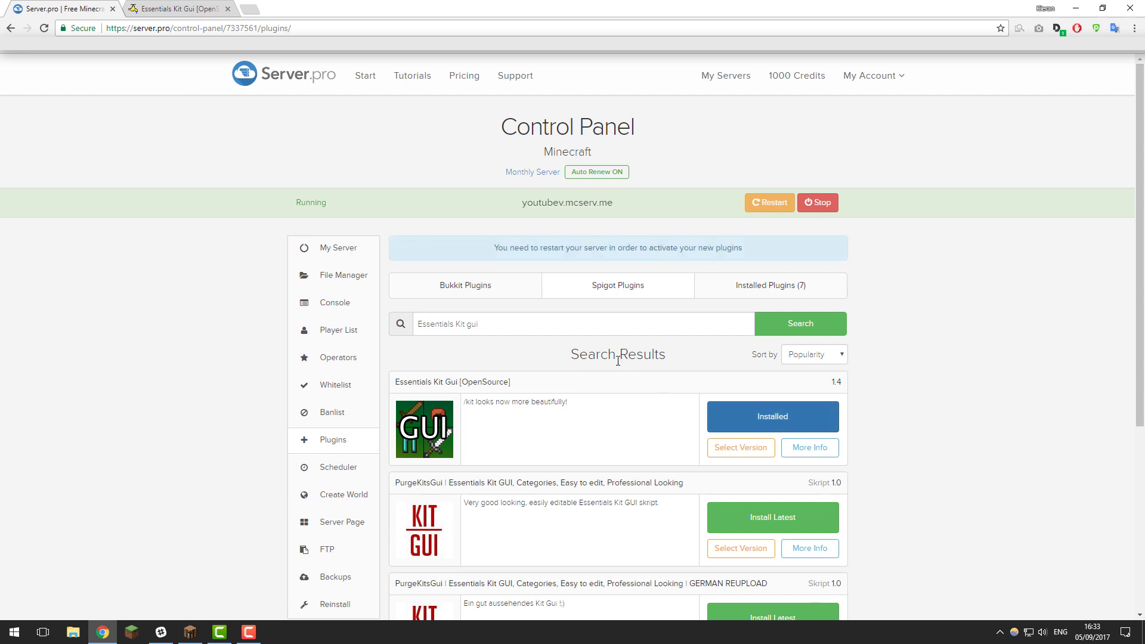
left_click(750, 203)
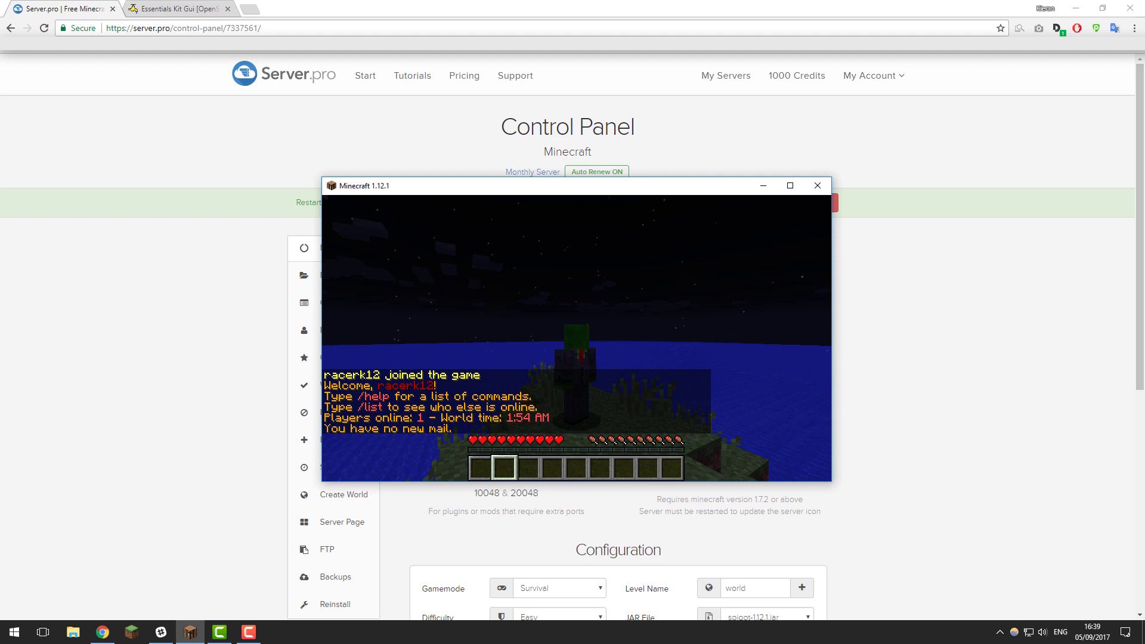
Run /kit to show the plugin's five kits, including tools, color and notch
type("t/kit")
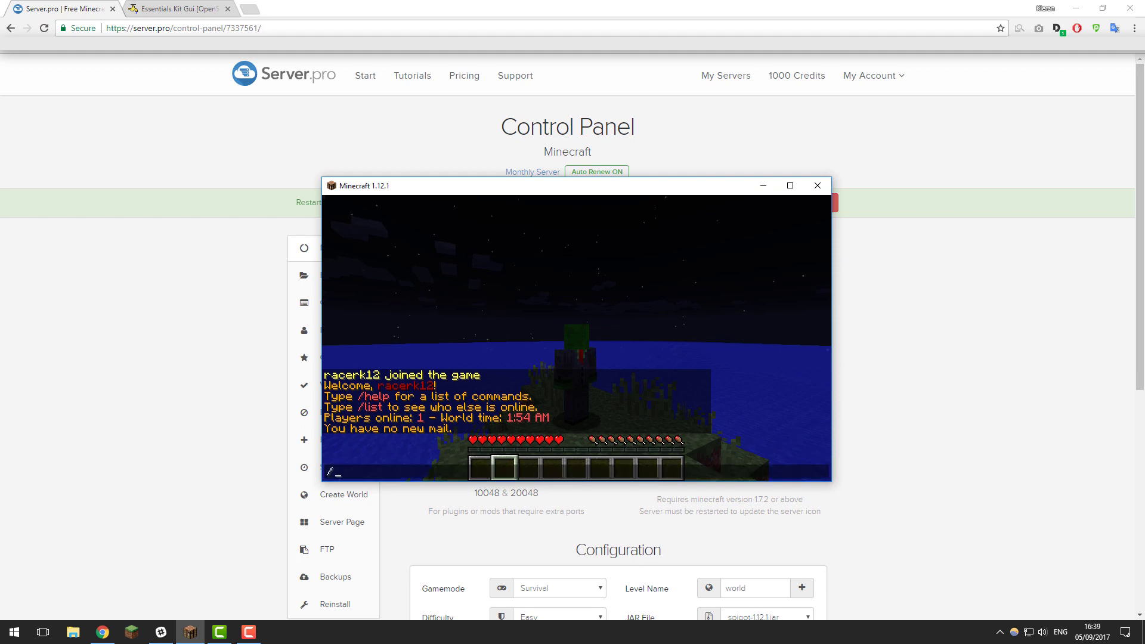
key("Return")
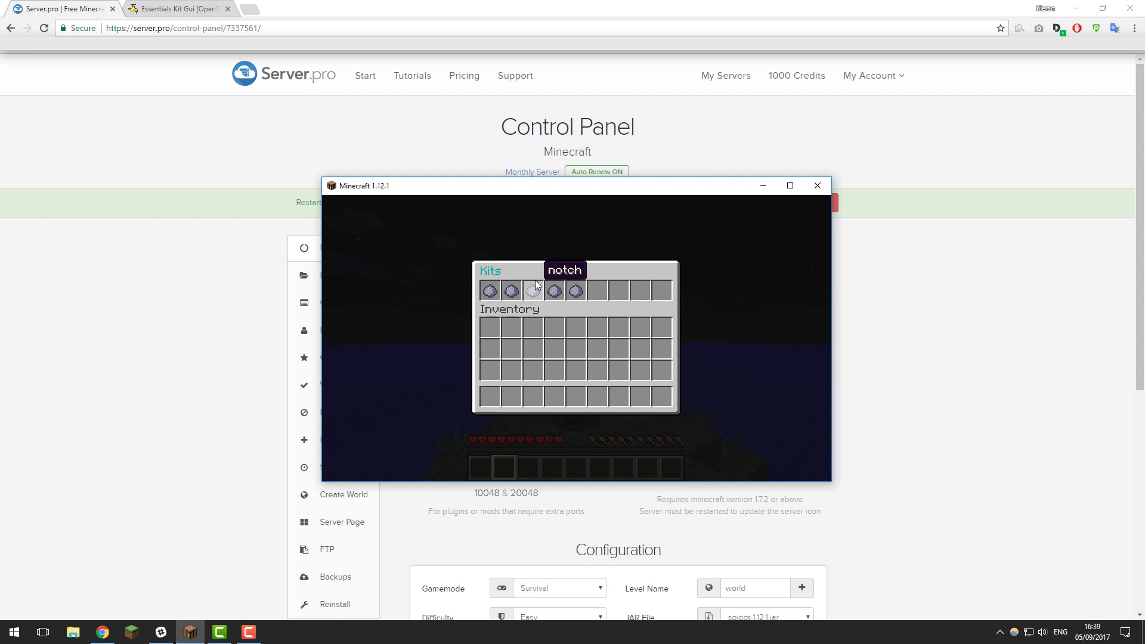
List the /kitcfg commands, then reopen the /kit menu to review the kits
key("Escape")
type("/kitcfg")
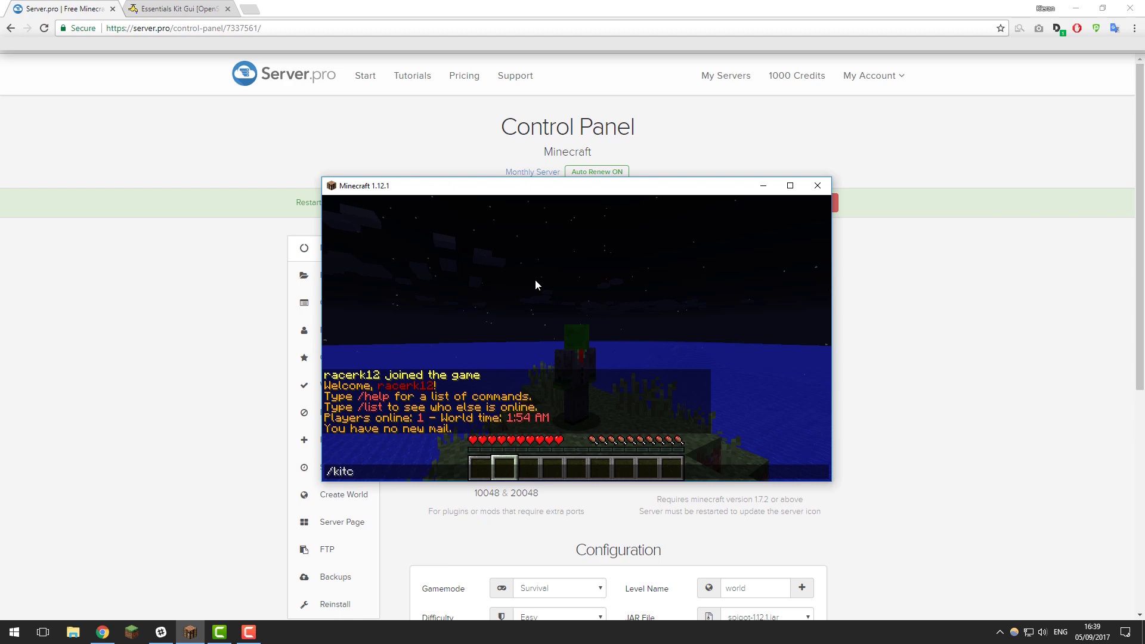
key("Return")
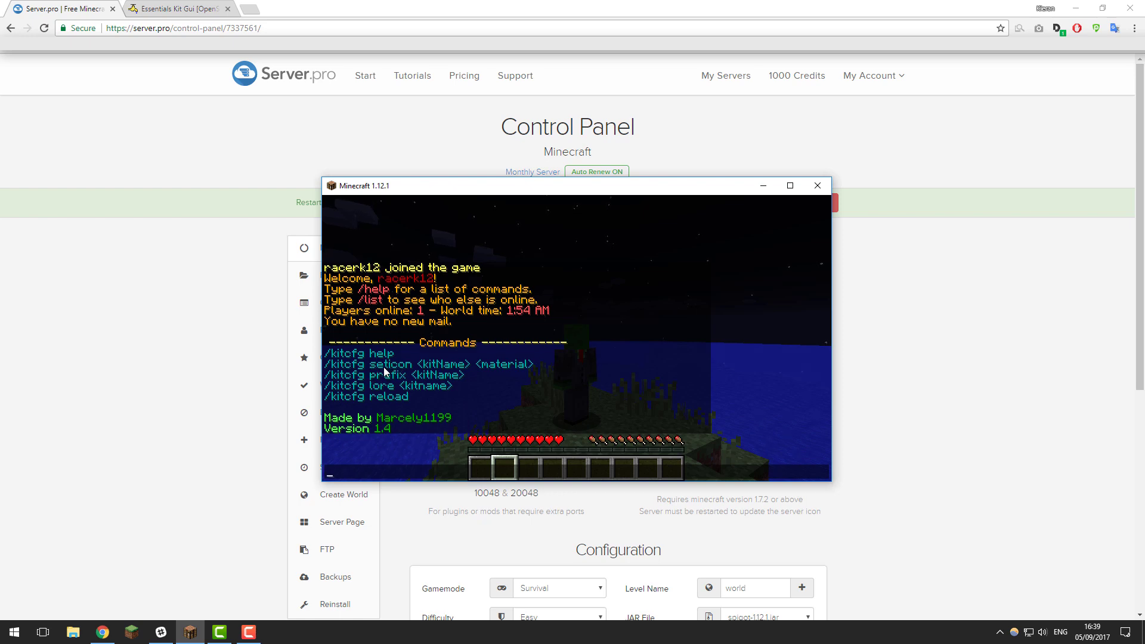
type("/kit")
key("Return")
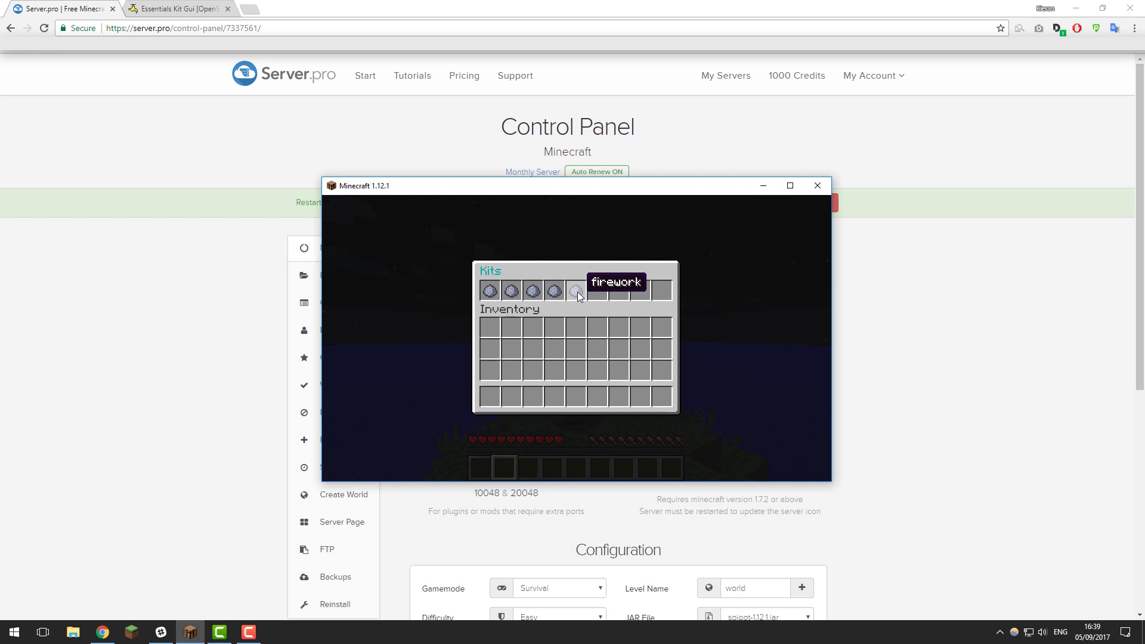
Run /kitcfg seticon firework firework to make the firework kit's icon a firework
key("Escape")
type("t/kitcfg s")
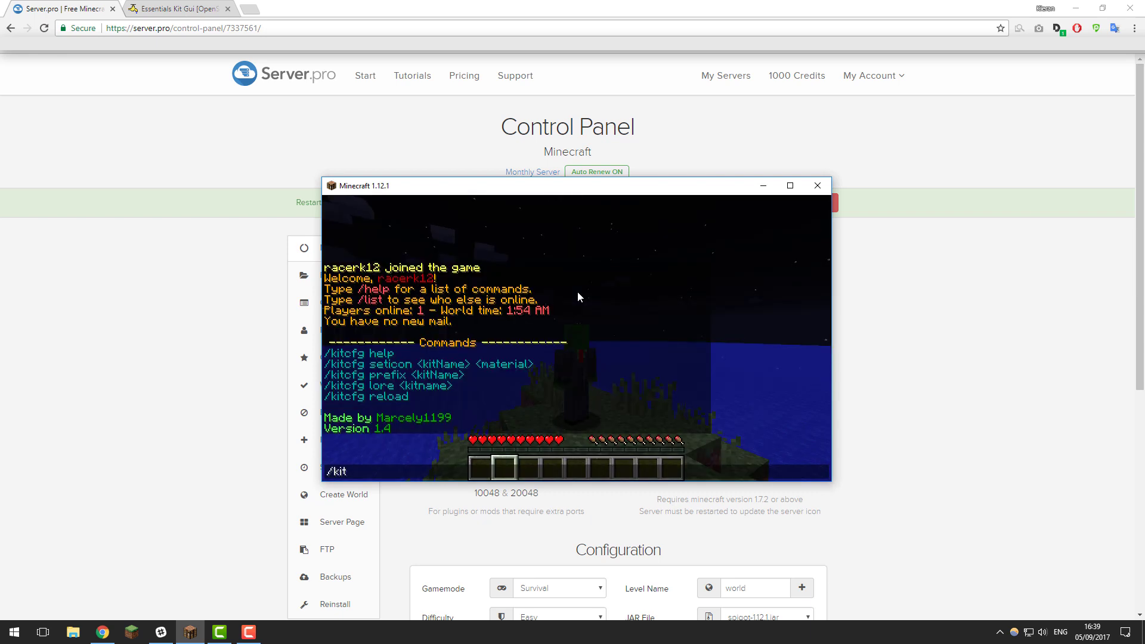
type("eticon")
type(" firework")
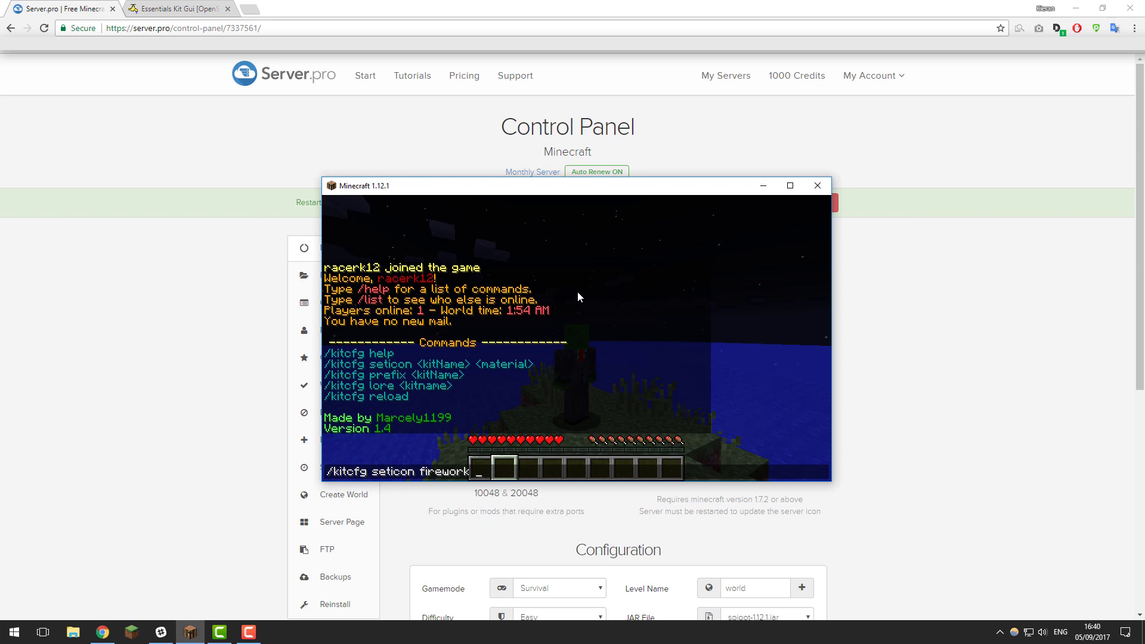
type("firework")
key("Return")
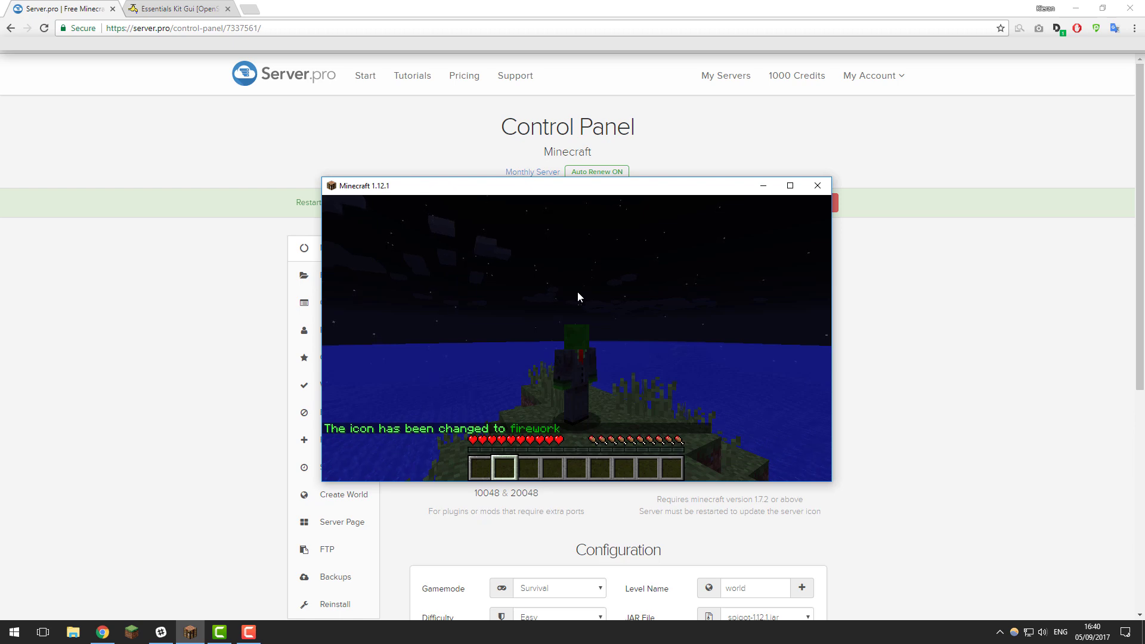
Open the /kit menu to review the current kit icons
type("t/kit")
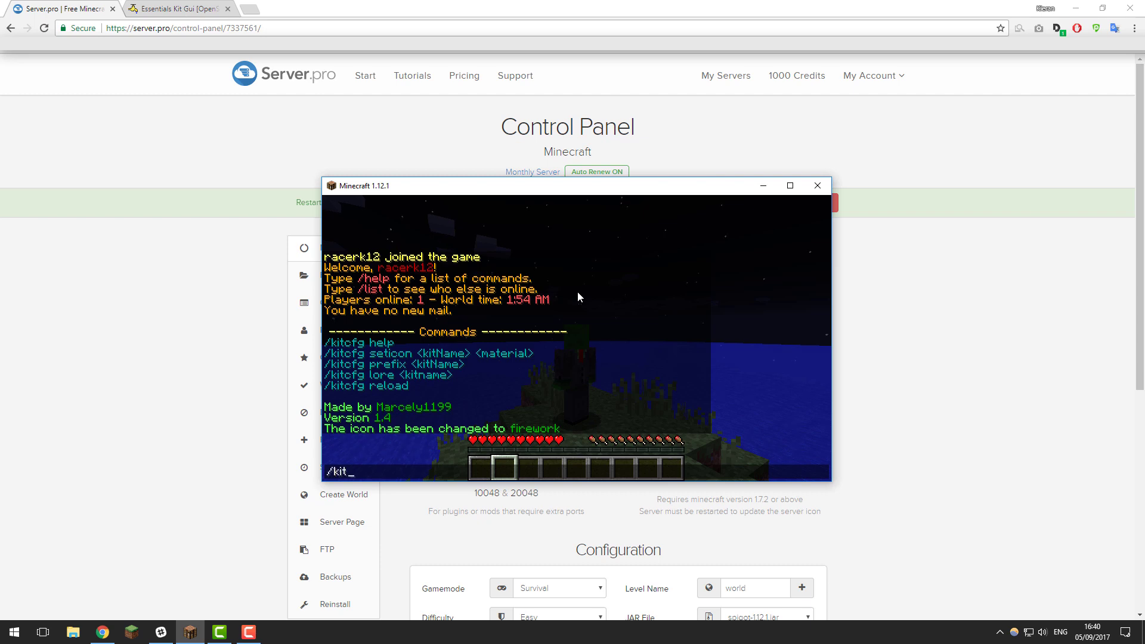
key("Return")
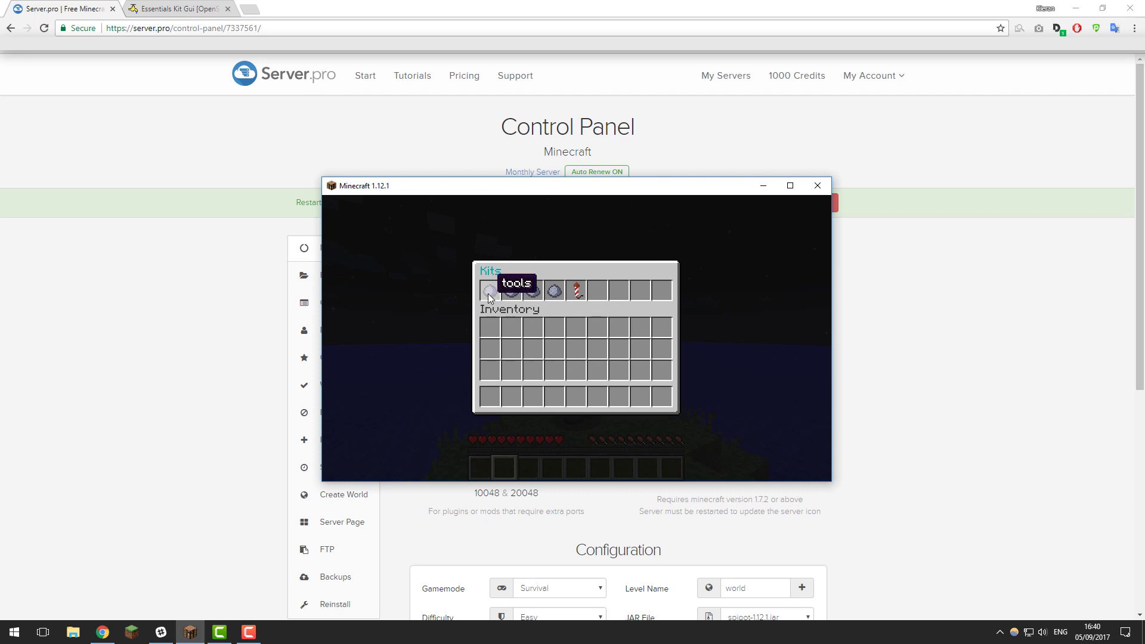
key("Escape")
Run /kitcfg seticon tools stick, then reopen the kits menu to check the stick icon
type("t")
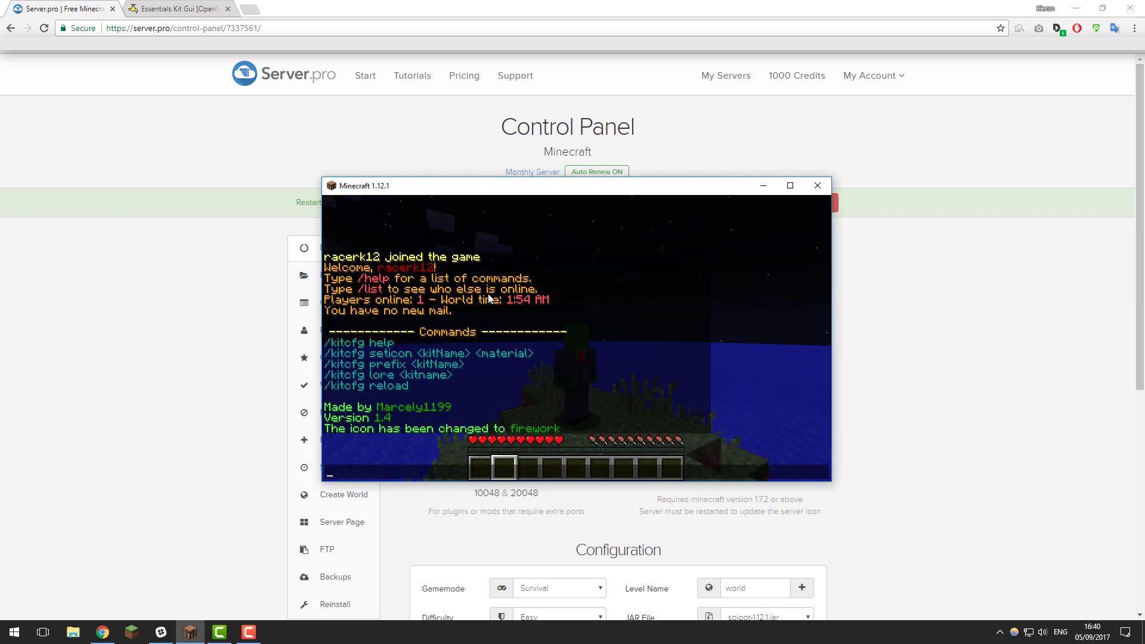
type("/kitcfg seticon firework firework")
key("BackSpace")
key("BackSpace")
key("BackSpace")
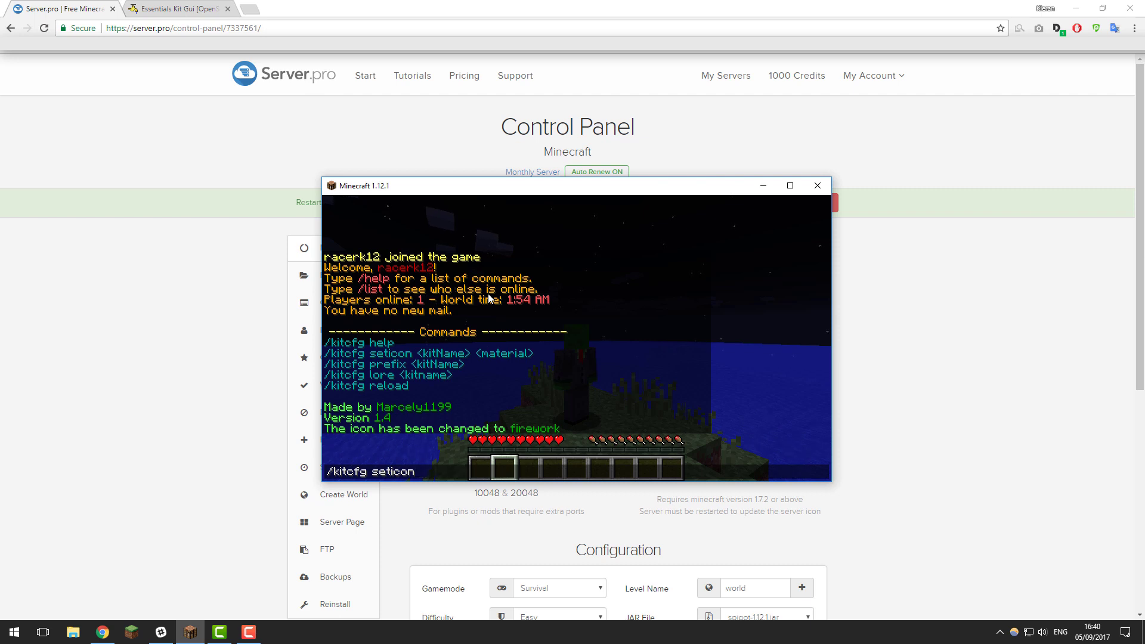
type("tools")
type(" stick")
key("Return")
type("t")
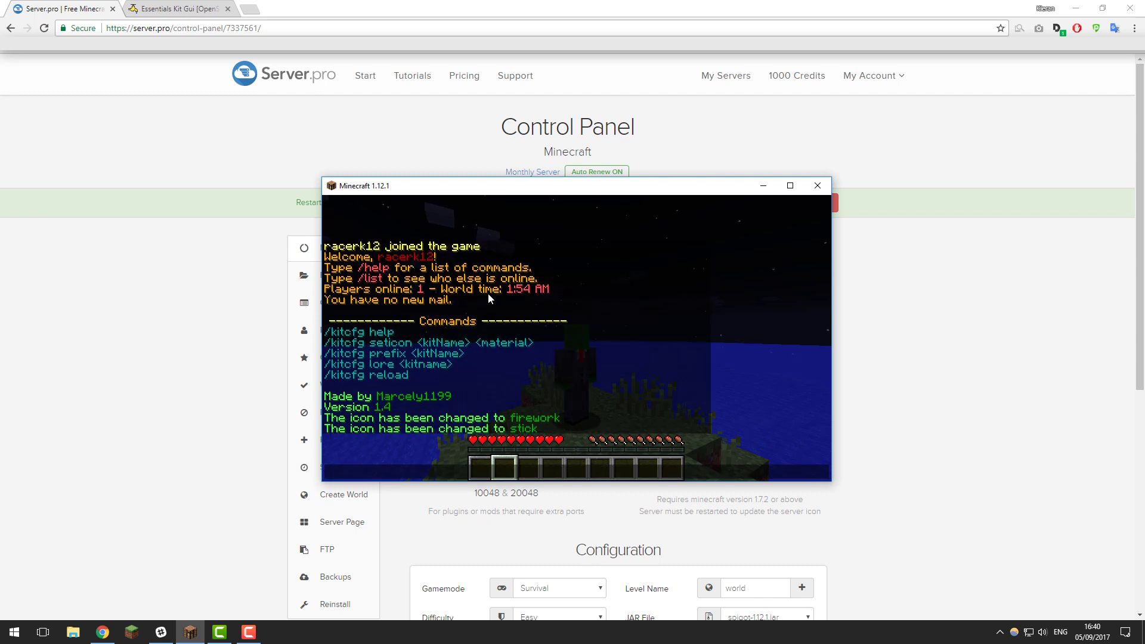
type("/kit")
key("Return")
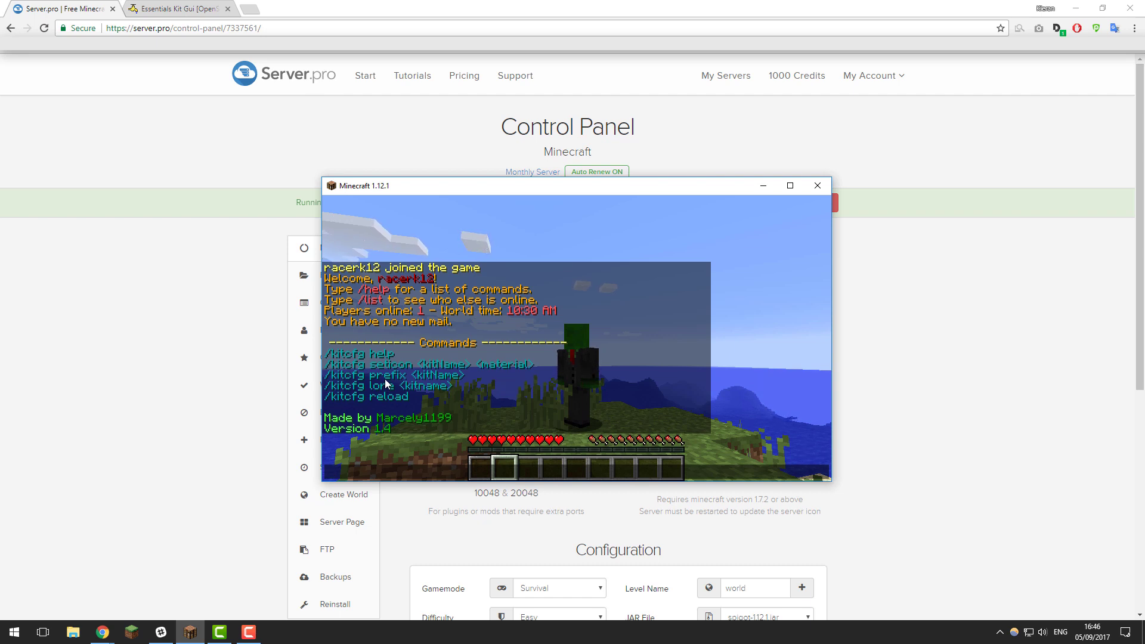
Run /kitcfg prefix tools set [Best] and confirm [Best]tools appears in the kits menu
type("/kitcfg prefix")
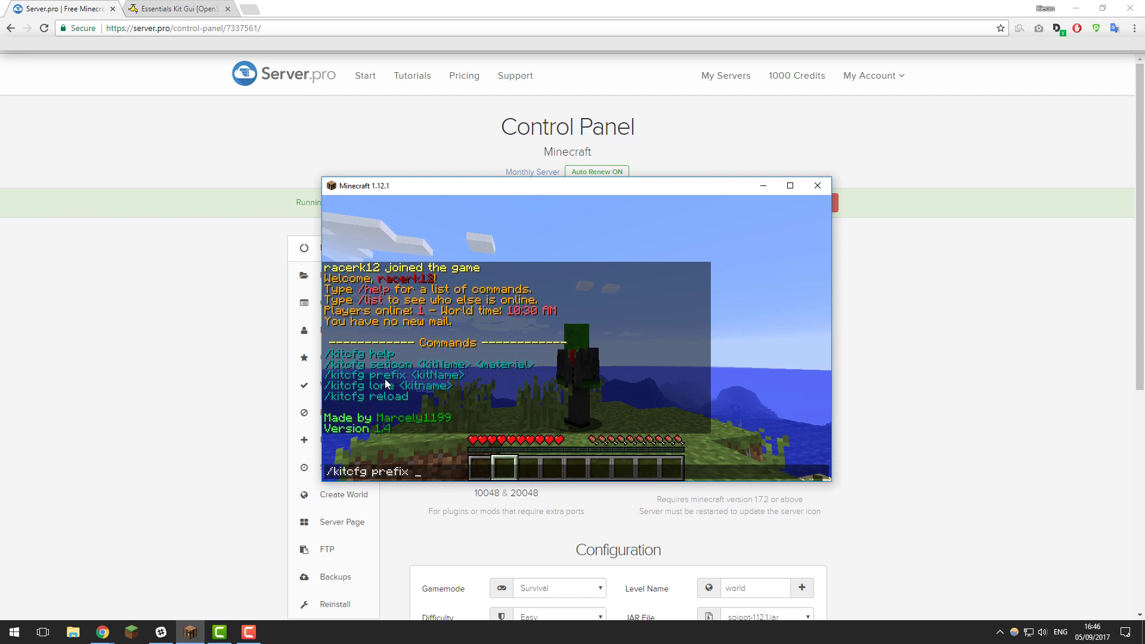
type(" tools")
type(" set")
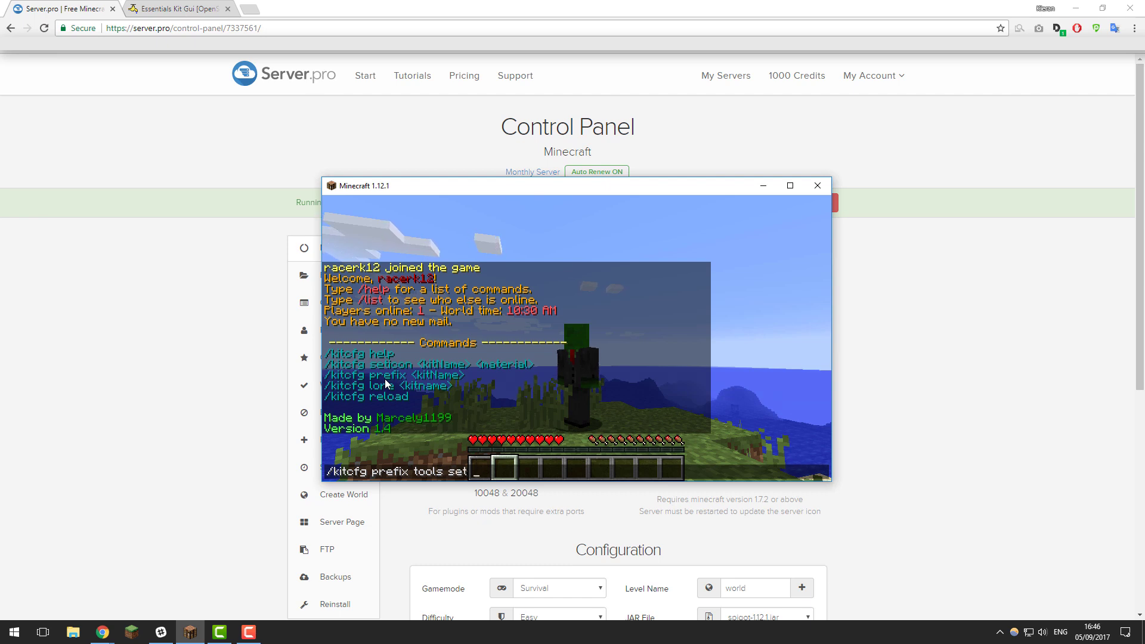
type(" [")
type("Best]")
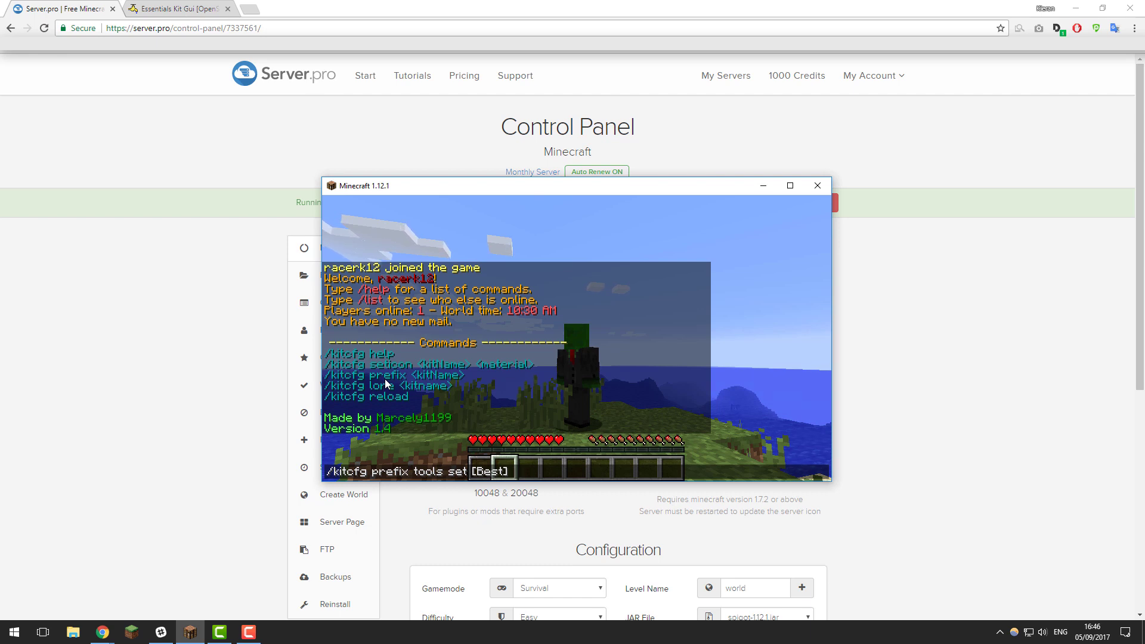
key("Return")
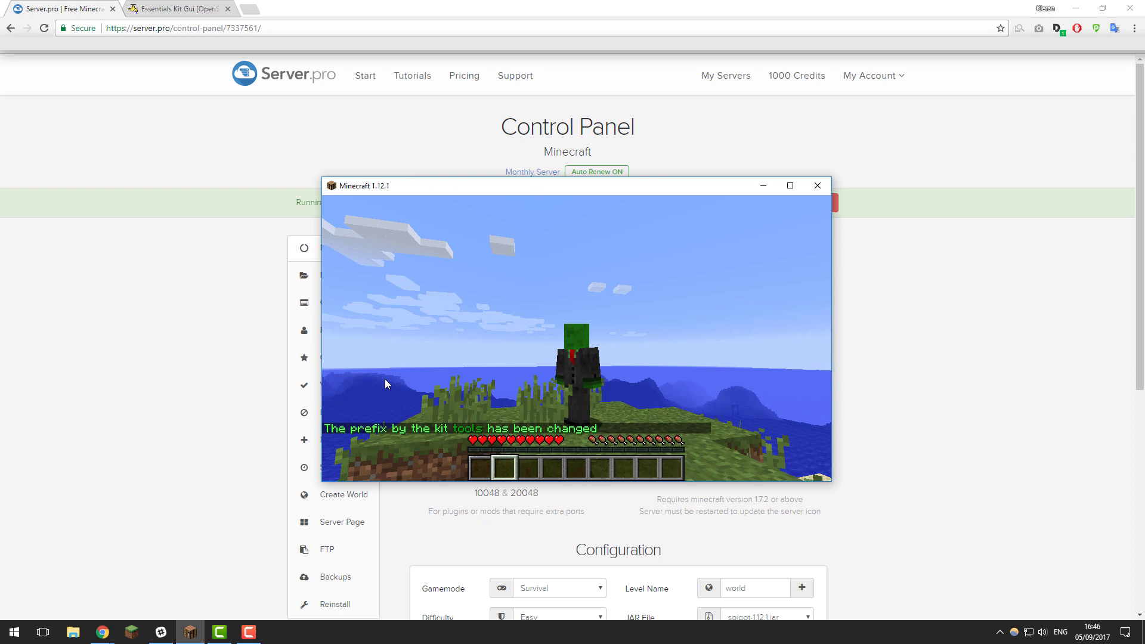
type("/kit")
key("Return")
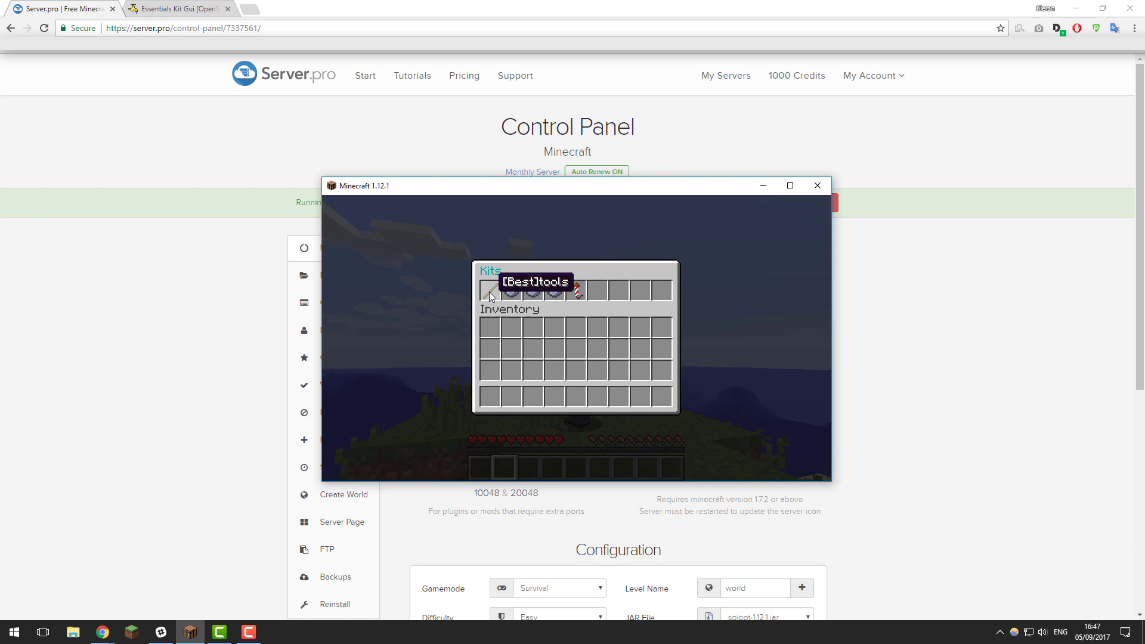
key("Escape")
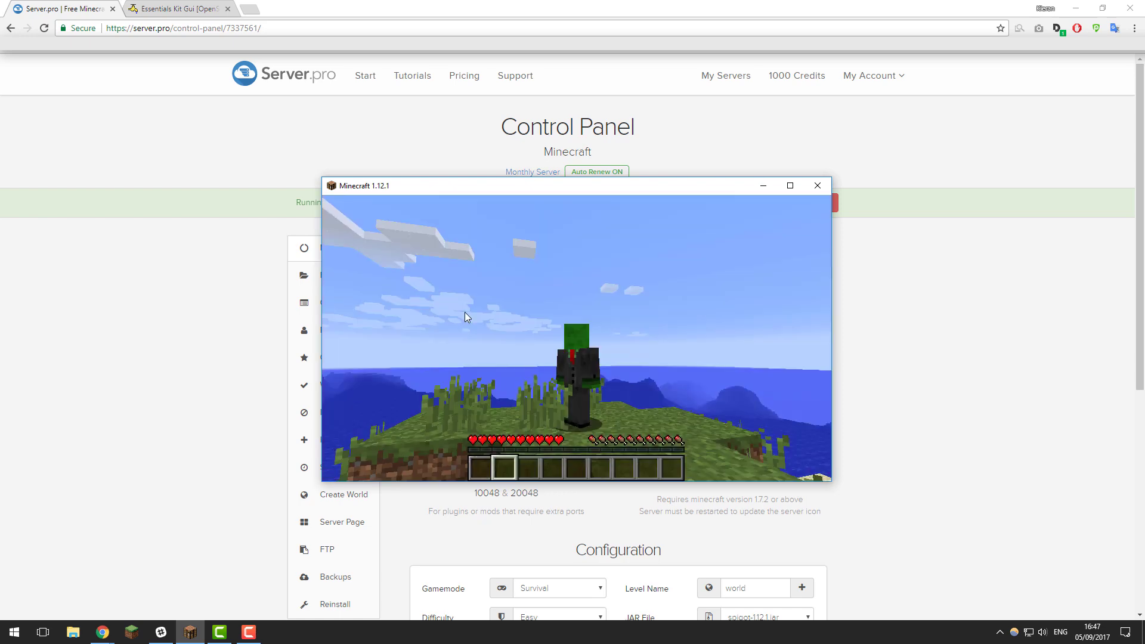
Add the lore 'This is the best kit!' to tools via /kitcfg lore, then open /kits to check
type("t")
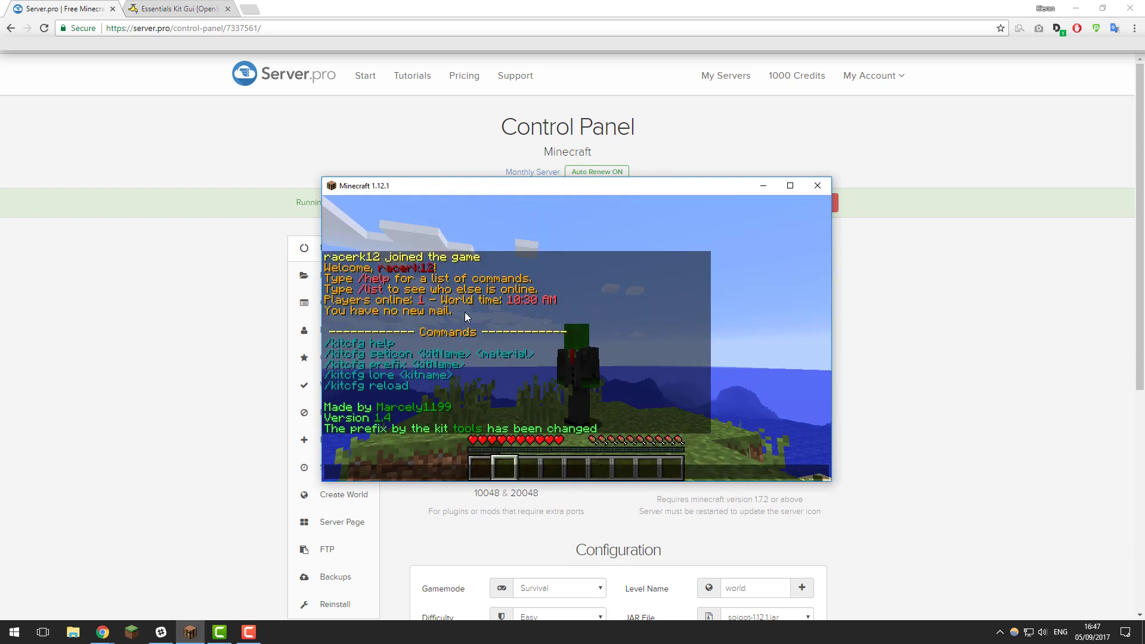
type("/kitcfg lo")
type("re to")
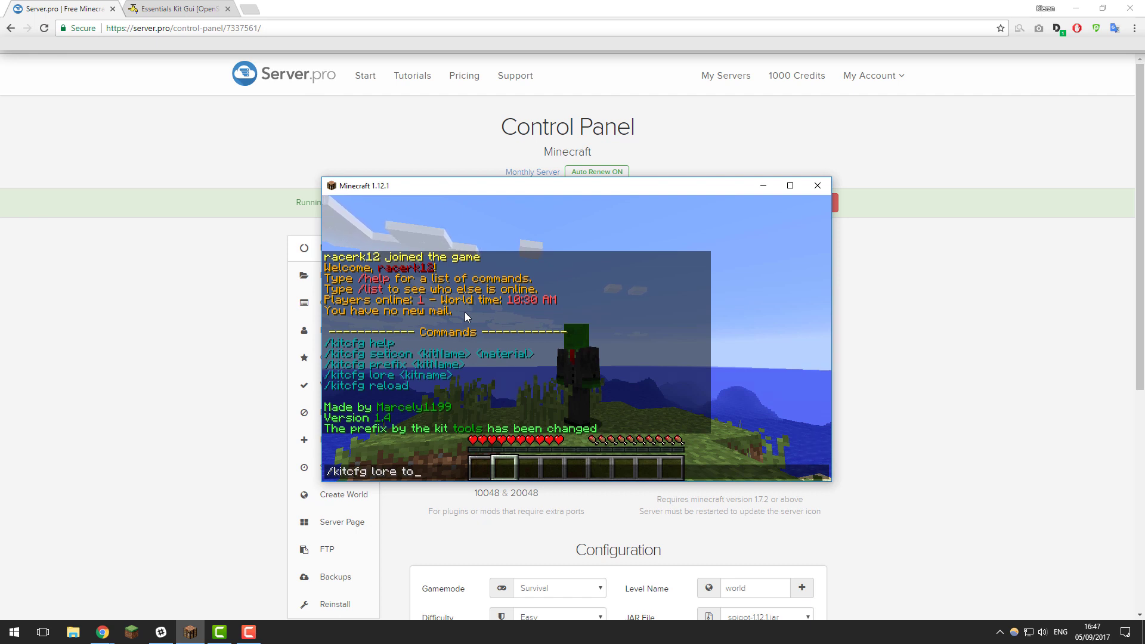
type("ols ")
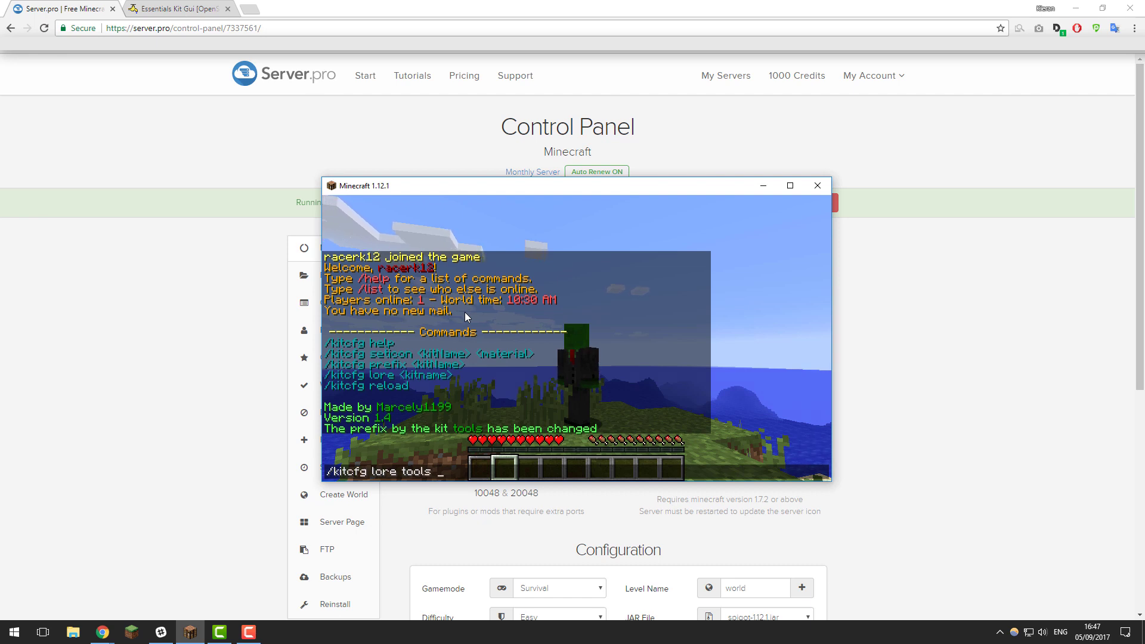
type("add ")
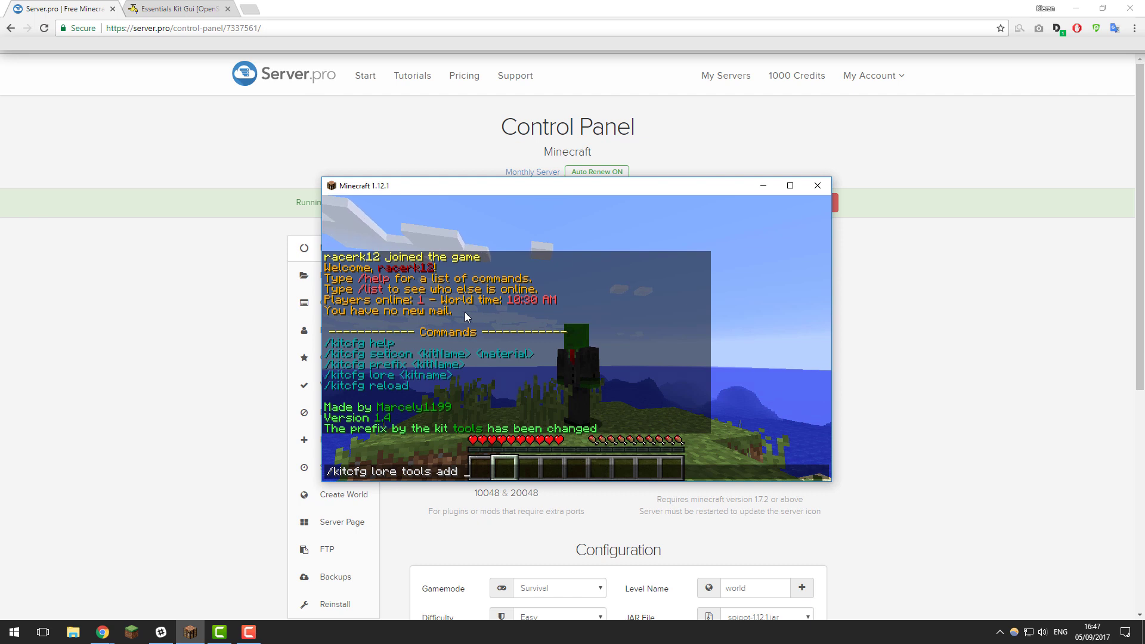
type("This is the best k")
type("it!")
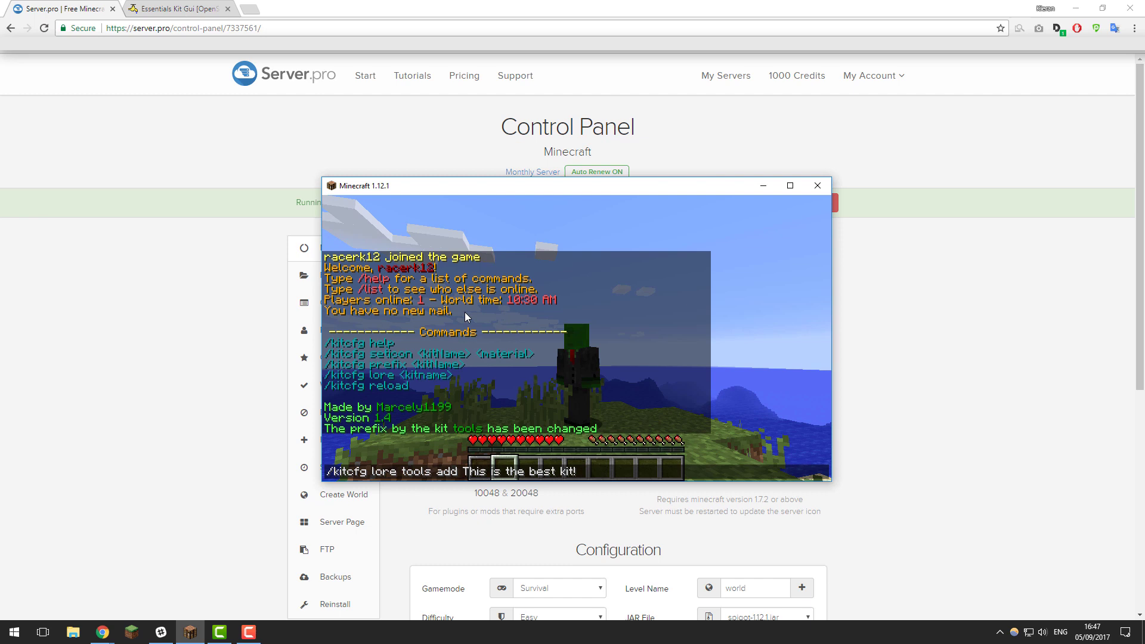
key("Return")
type("t")
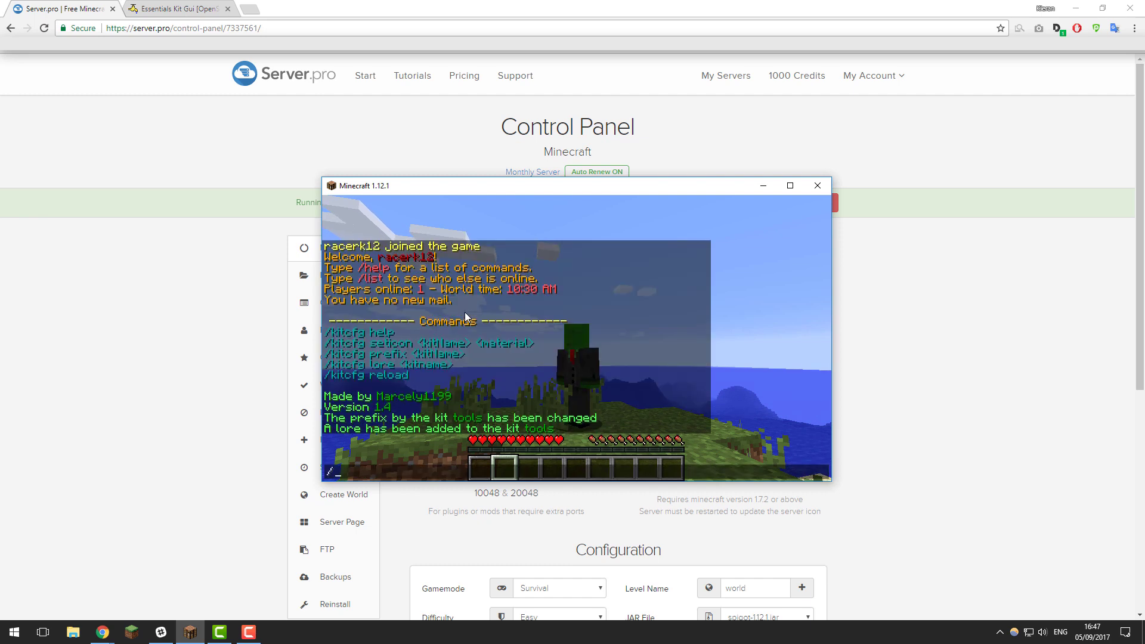
type("kits")
key("Return")
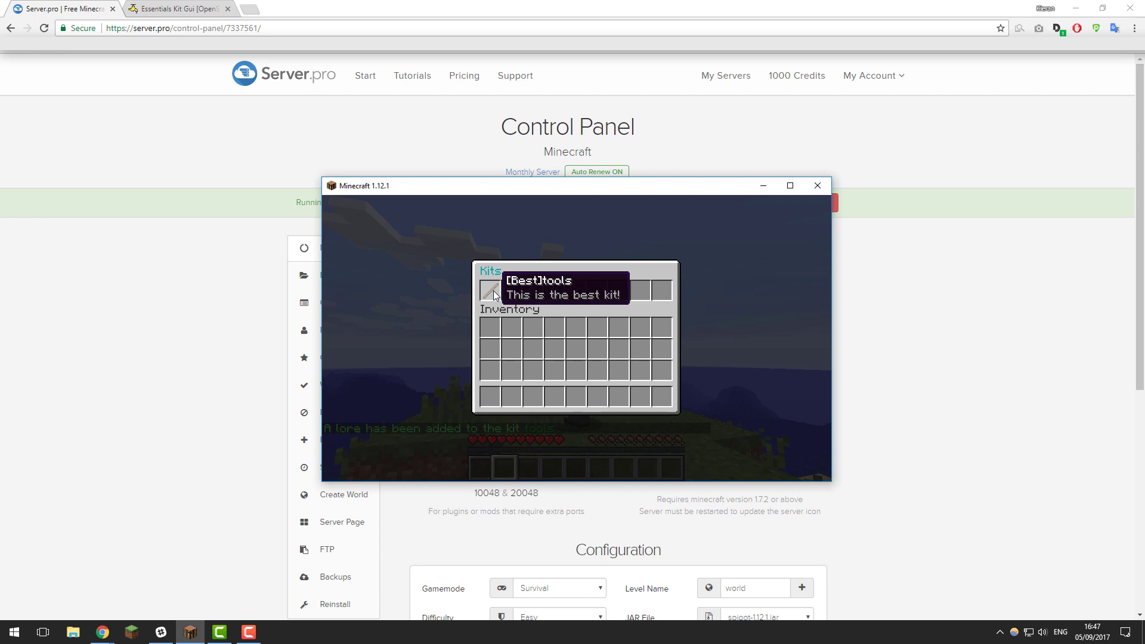
Remove the tools kit's [Best] prefix with /kitcfg prefix tools remove
key("Escape")
key("t")
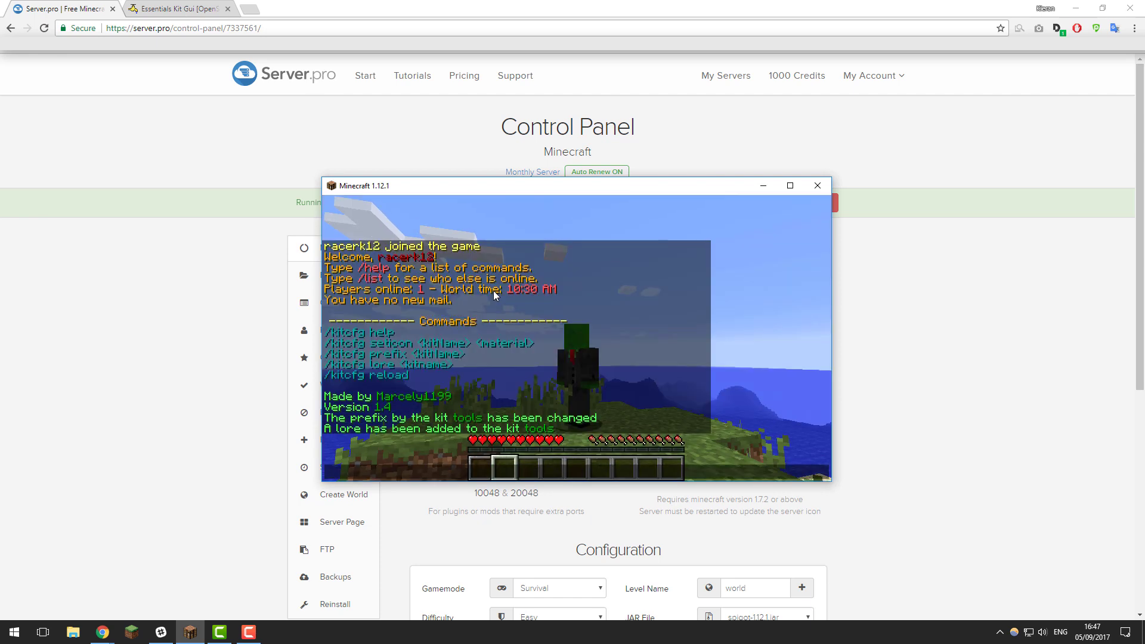
type("/kitcfg pre")
type("fix ")
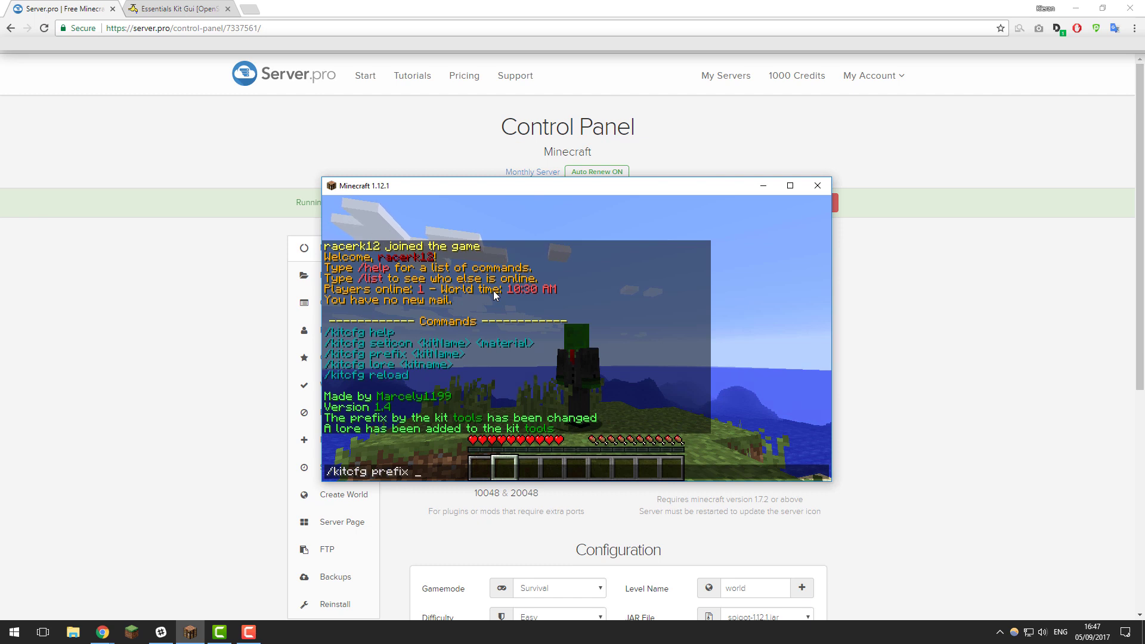
type("tools remove")
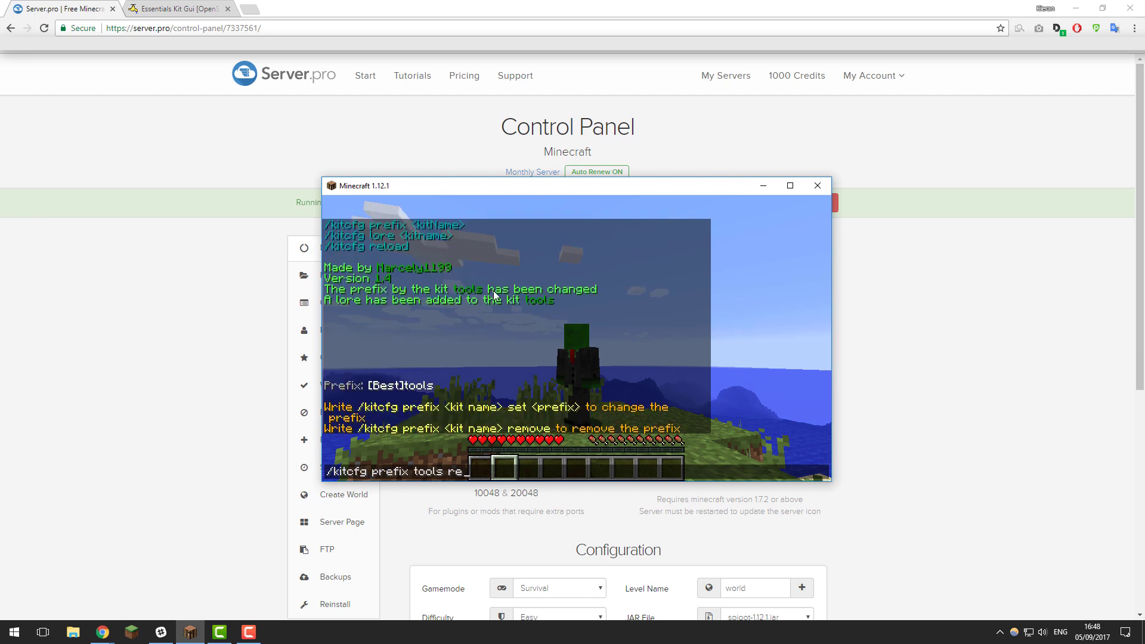
key("Return")
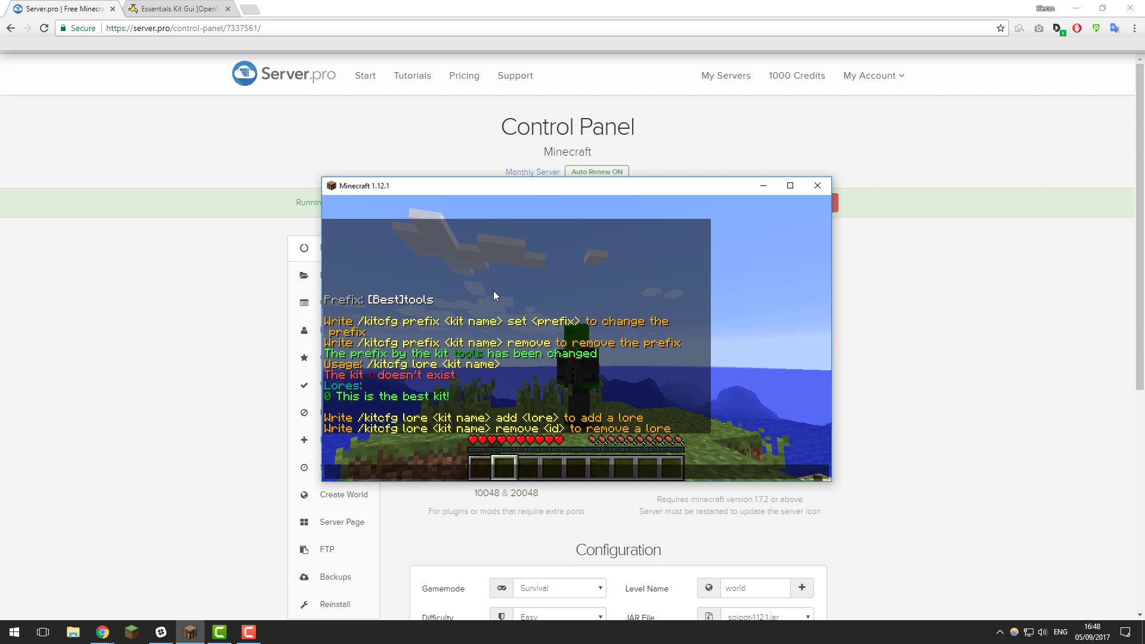
Remove lore line 0 from the tools kit, then check the kit menu and chat messages
type("/kitcfg lore t")
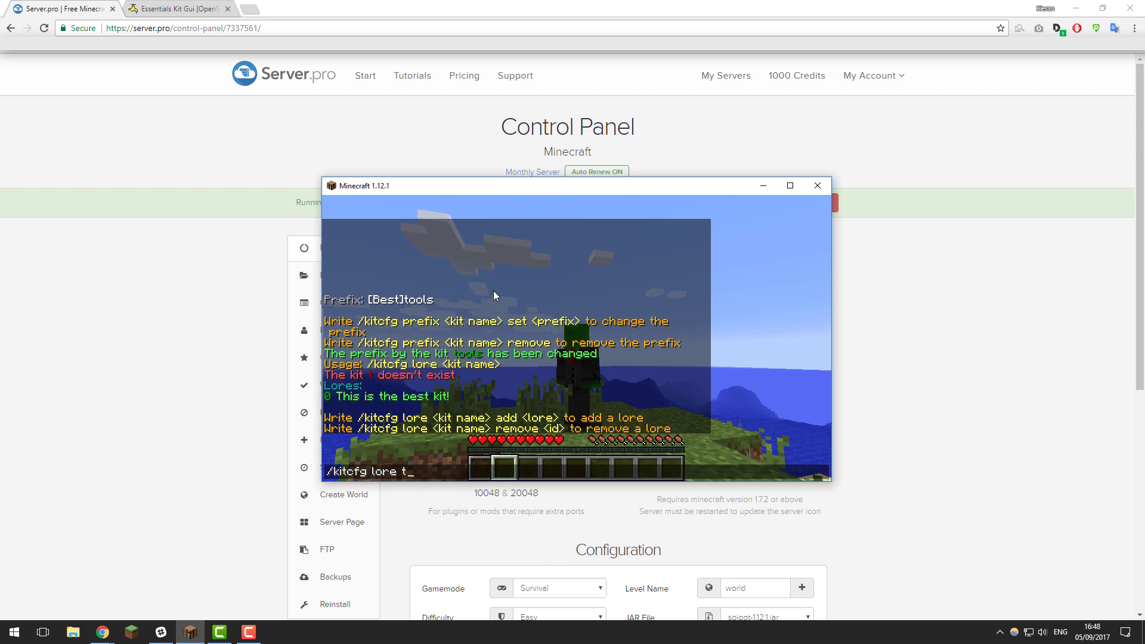
type("ools remove 0")
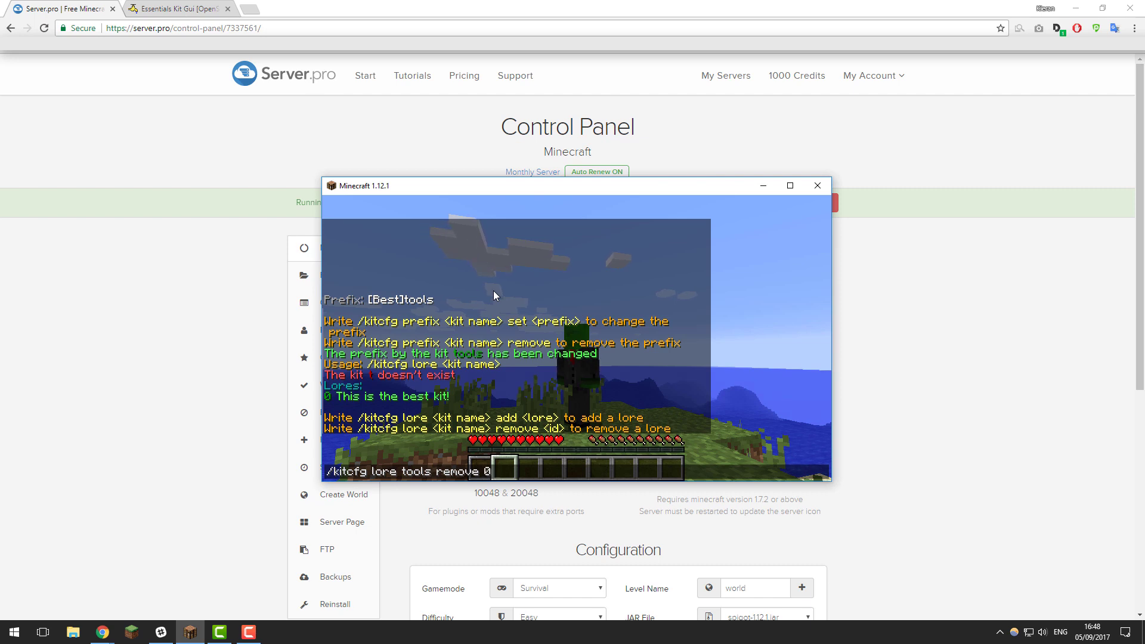
key("Return")
key("t")
type("/")
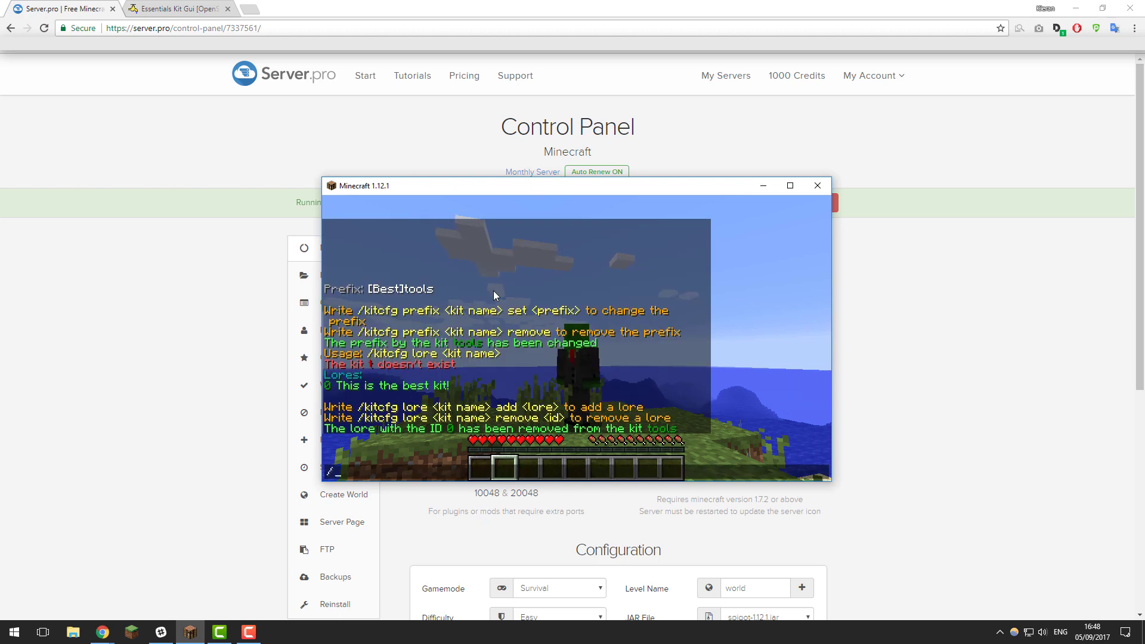
type("kit")
key("Return")
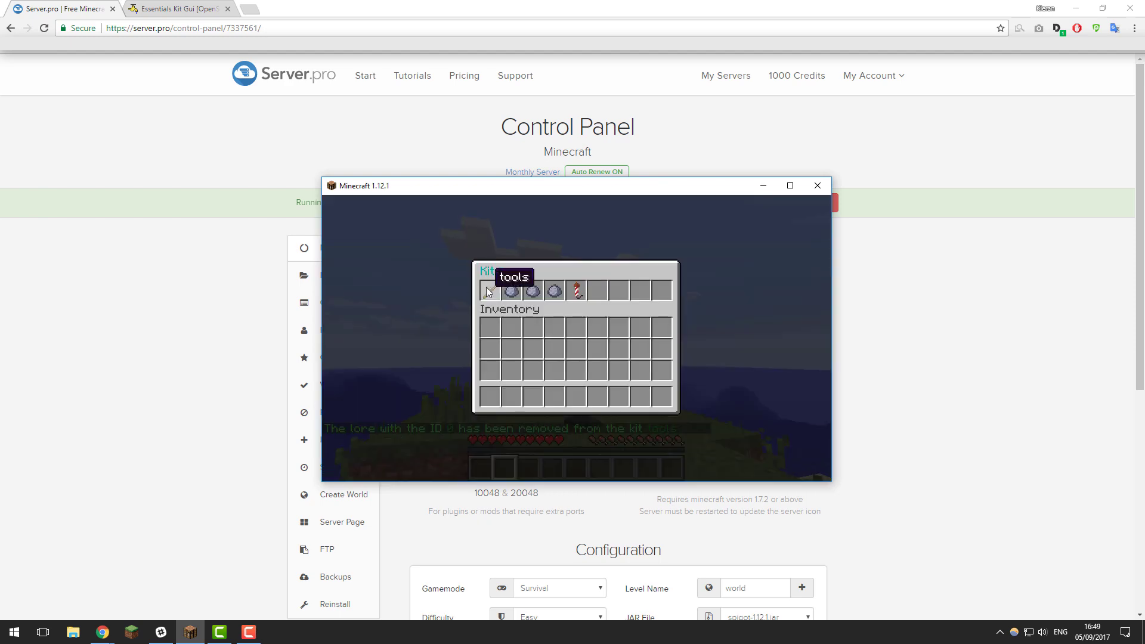
key("Escape")
key("t")
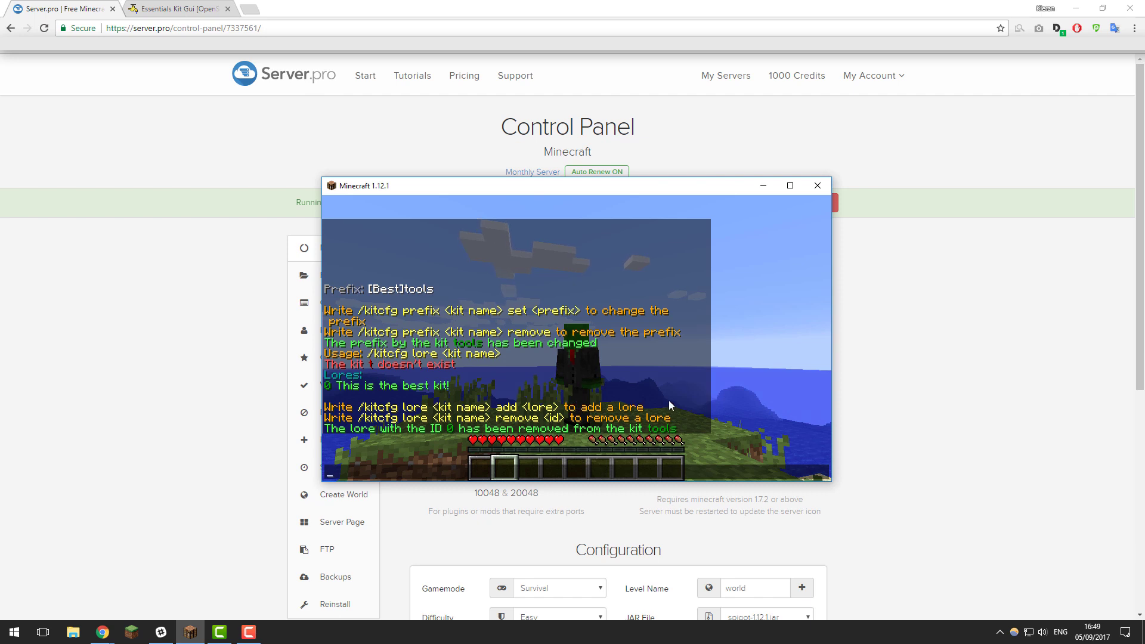
Go to File Manager > plugins > Essentials_KitGUI and open config.yml
key("alt+Tab")
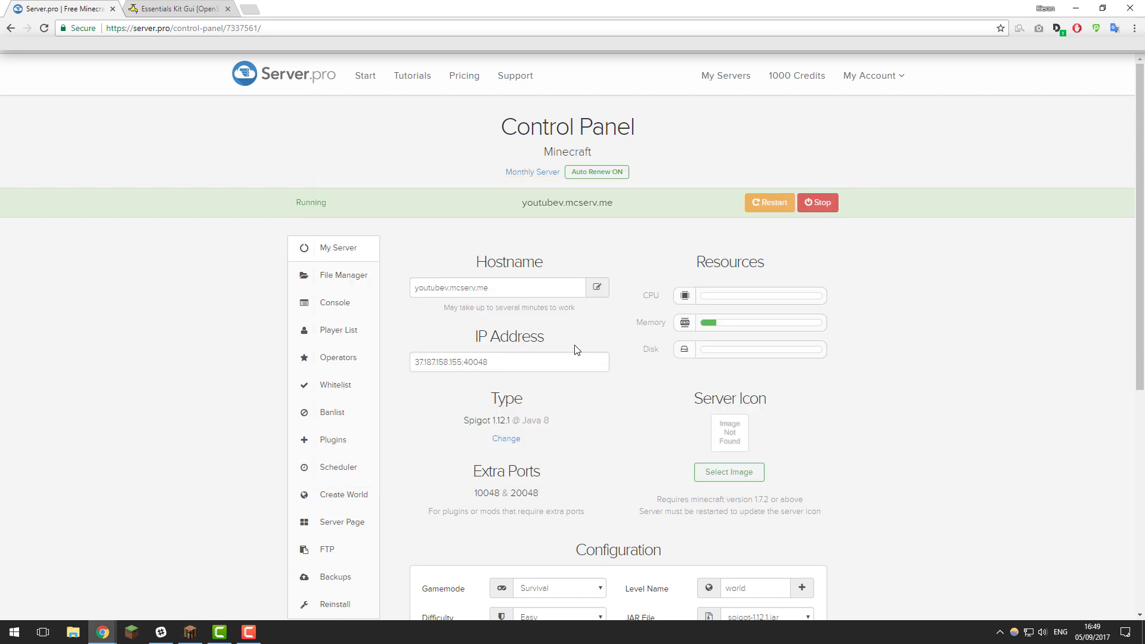
left_click(360, 276)
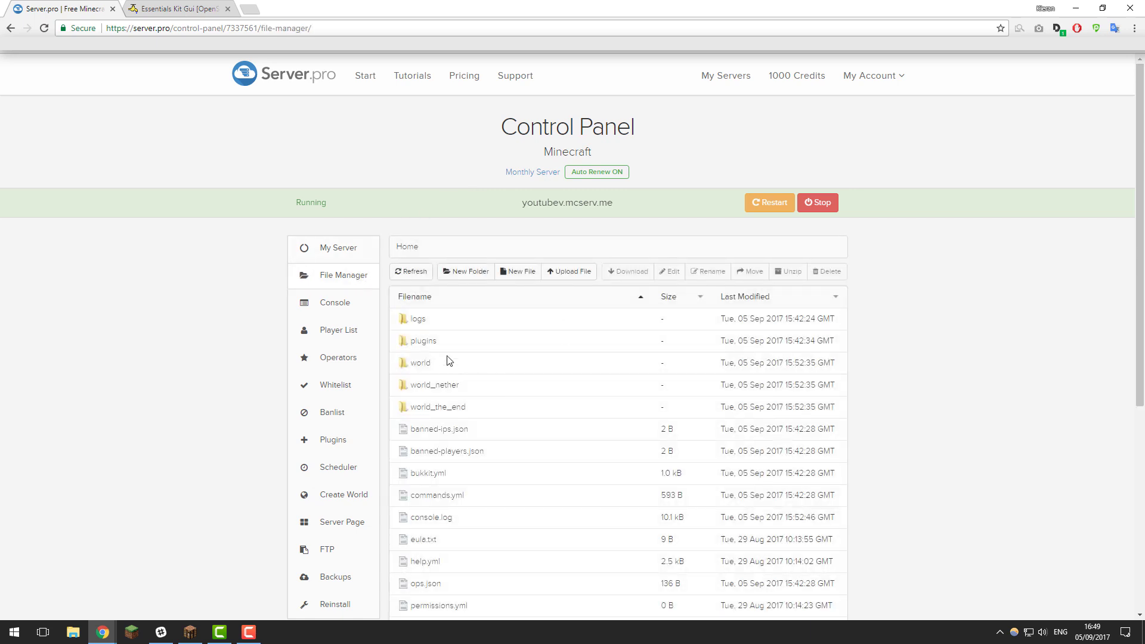
left_click(424, 345)
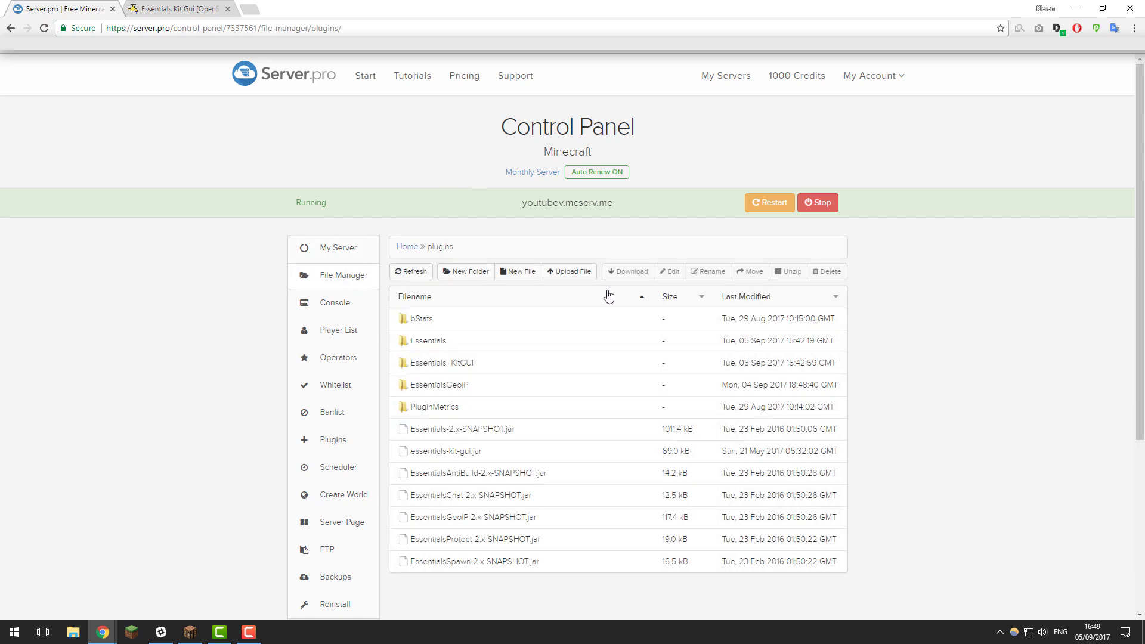
left_click(450, 365)
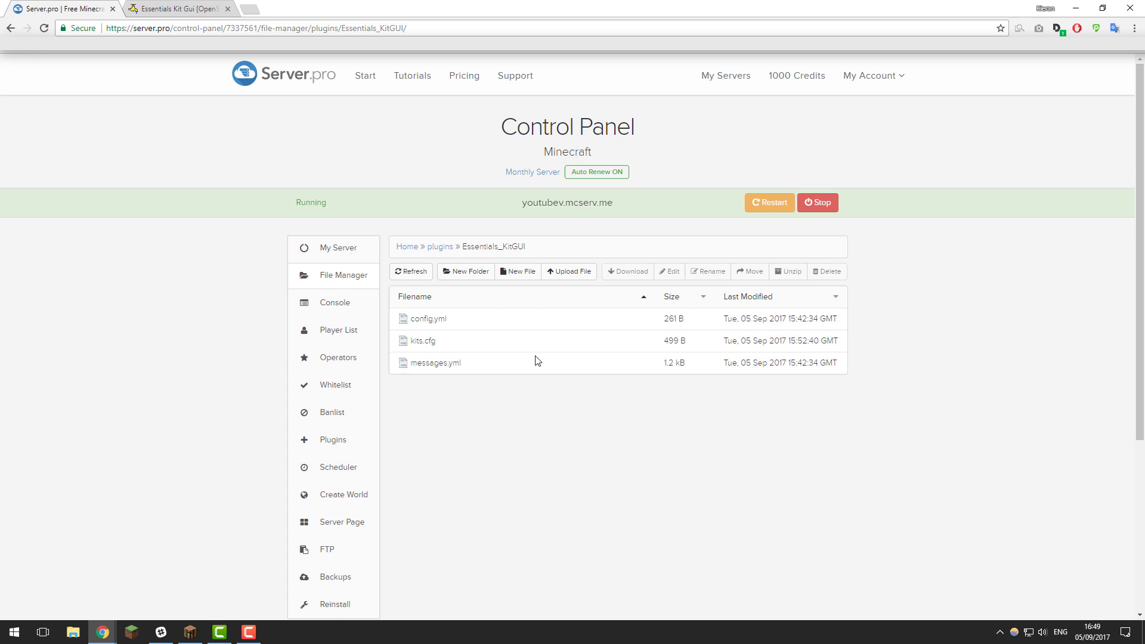
left_click(428, 319)
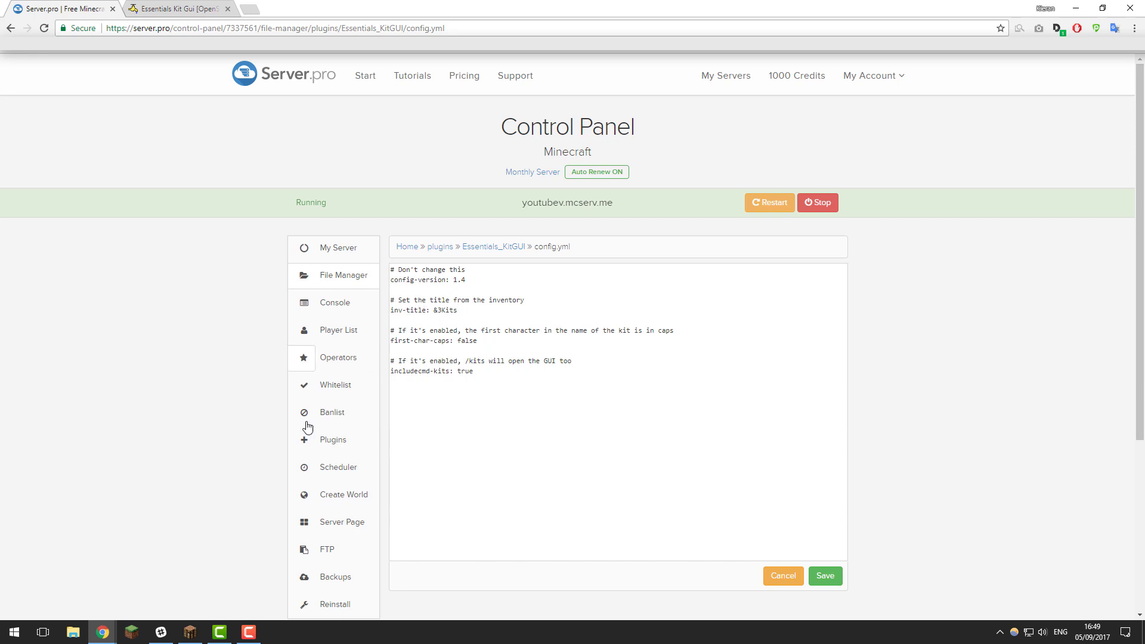
Run /kit in Minecraft to view the kit menu's current title
left_click(191, 633)
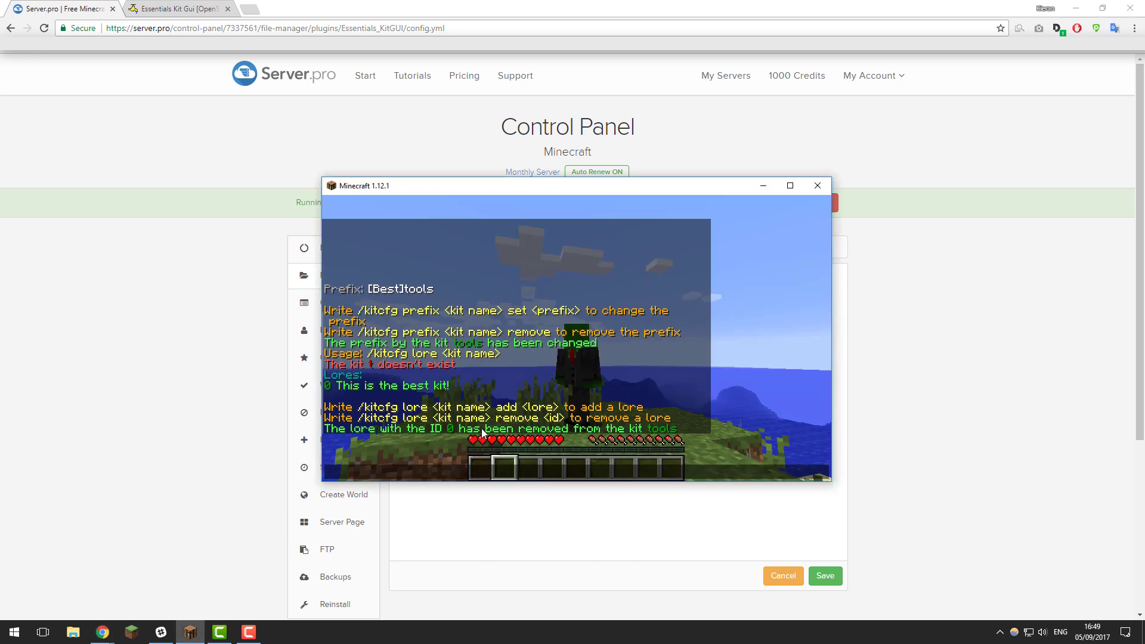
type("/kit")
key("Return")
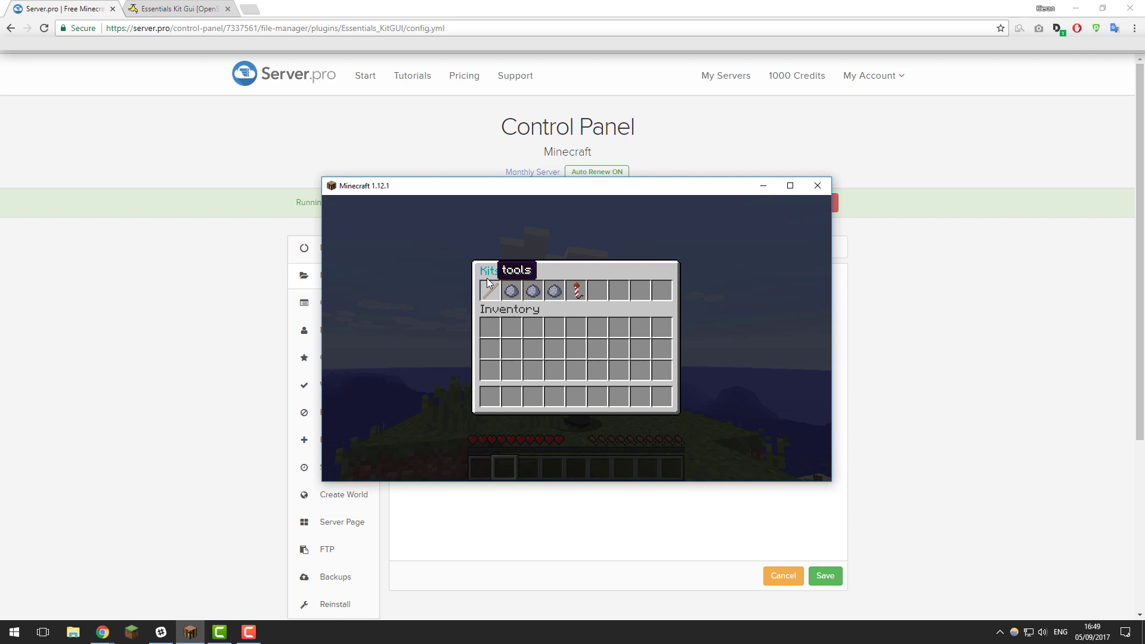
In config.yml, replace 'Kits' in inv-title with 'My Servers Kits' and save
left_click(892, 278)
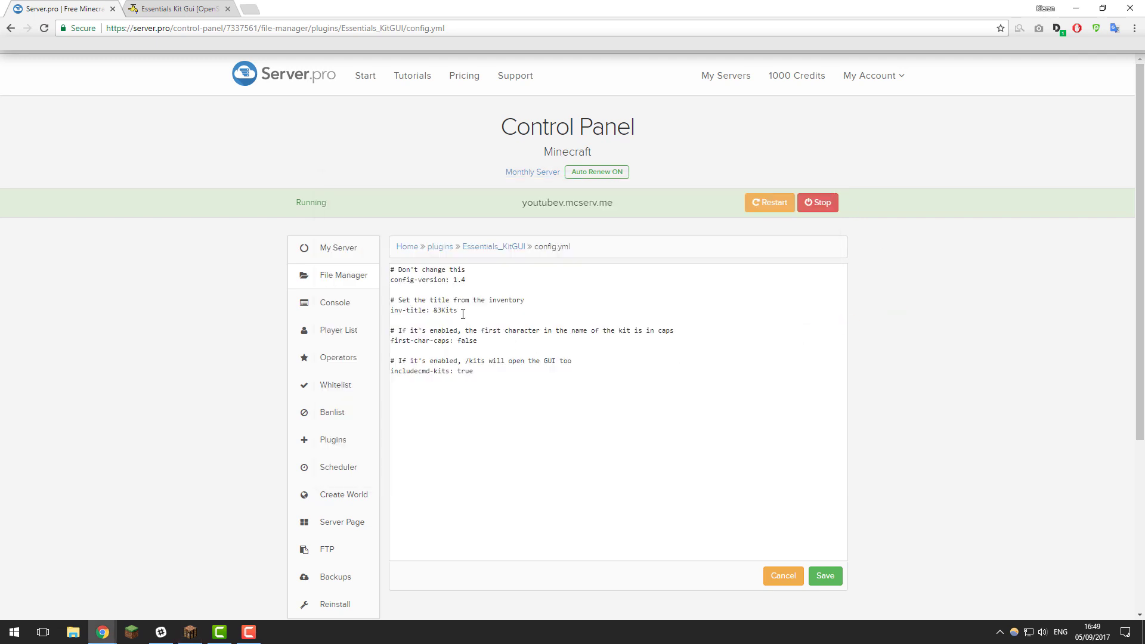
left_click_drag(463, 313, 444, 309)
type("My Sevre")
key("BackSpace")
key("BackSpace")
key("BackSpace")
type("vers K")
type("its")
left_click(827, 576)
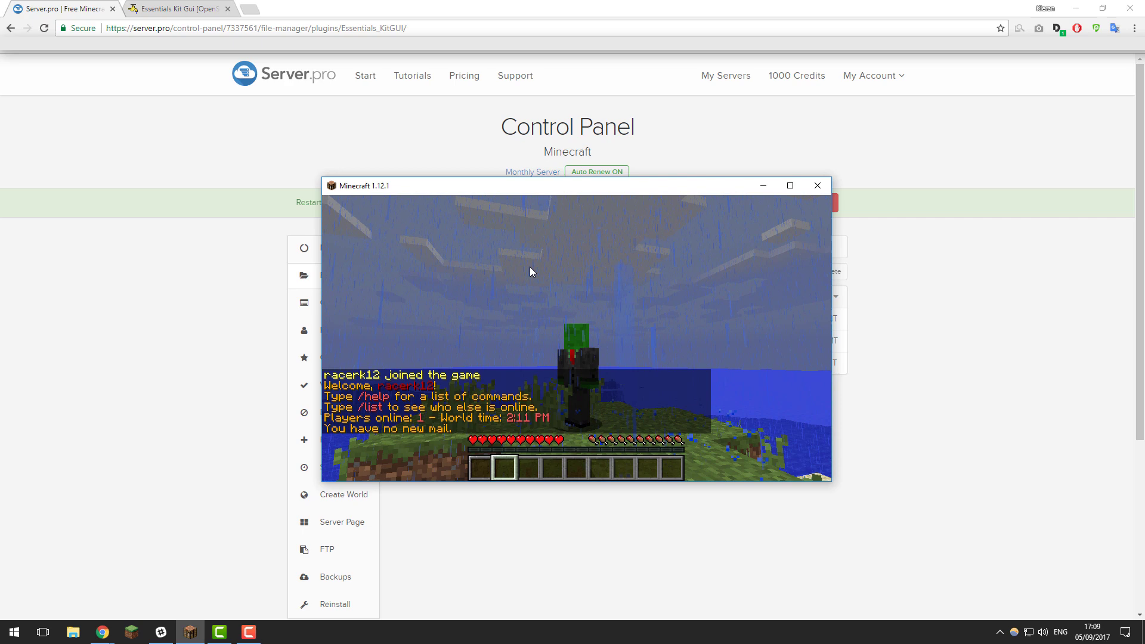
Run /kits to confirm the 'My Servers Kits' title, then return to the Essentials Kit Gui page
type("/kits")
key("Return")
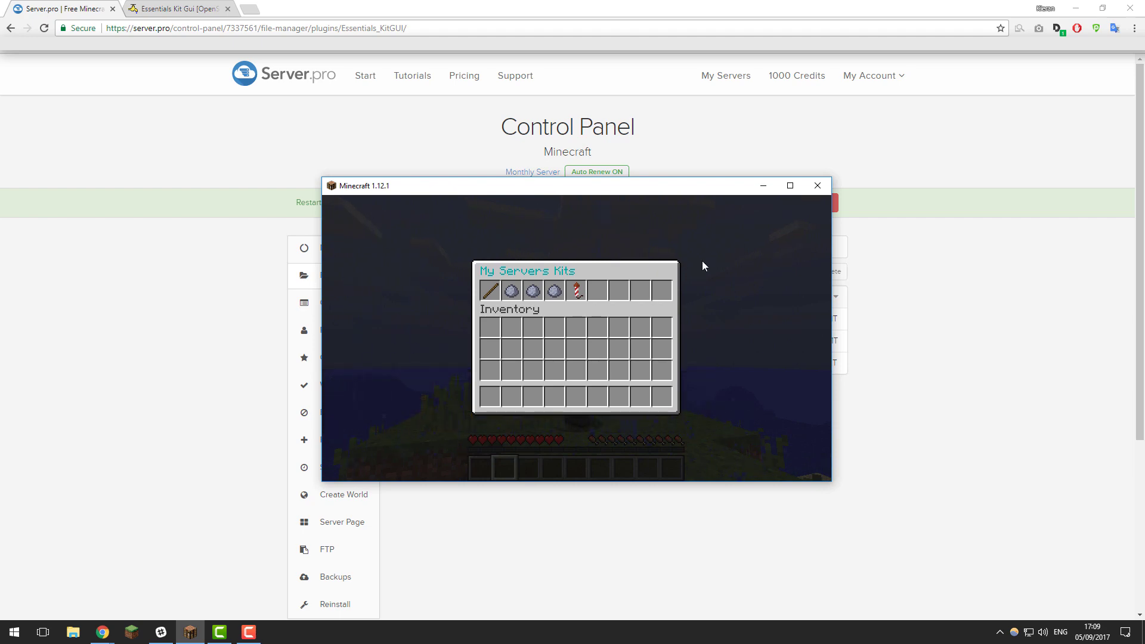
key("alt+Tab")
key("ctrl+Tab")
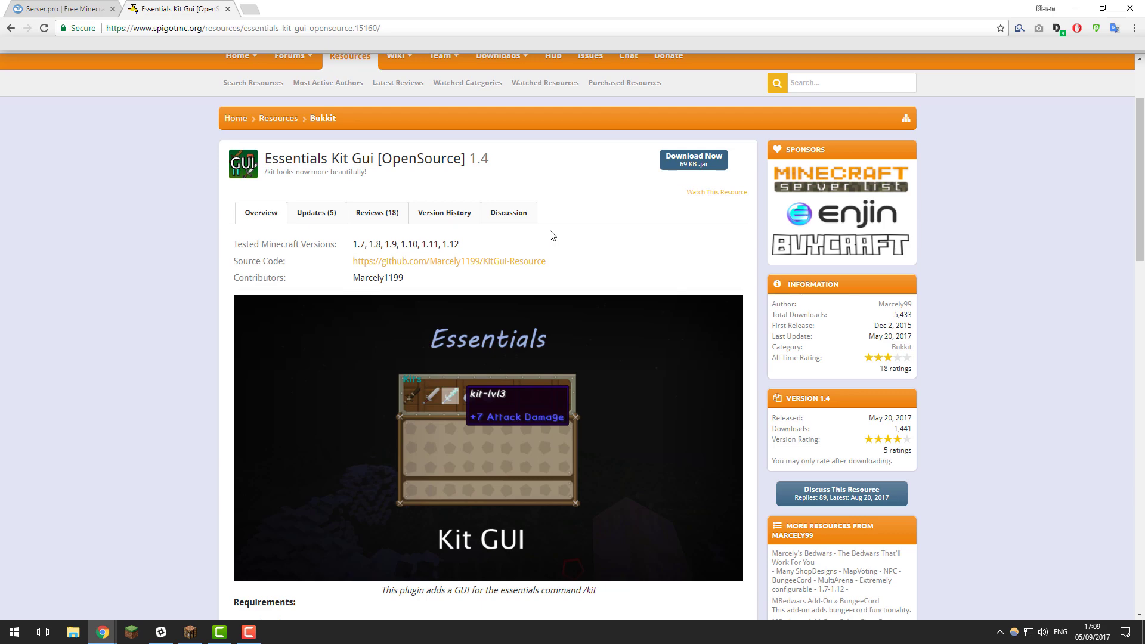
Open the Server.pro support page's Message Us contact form
scroll(551, 235, "up", 2)
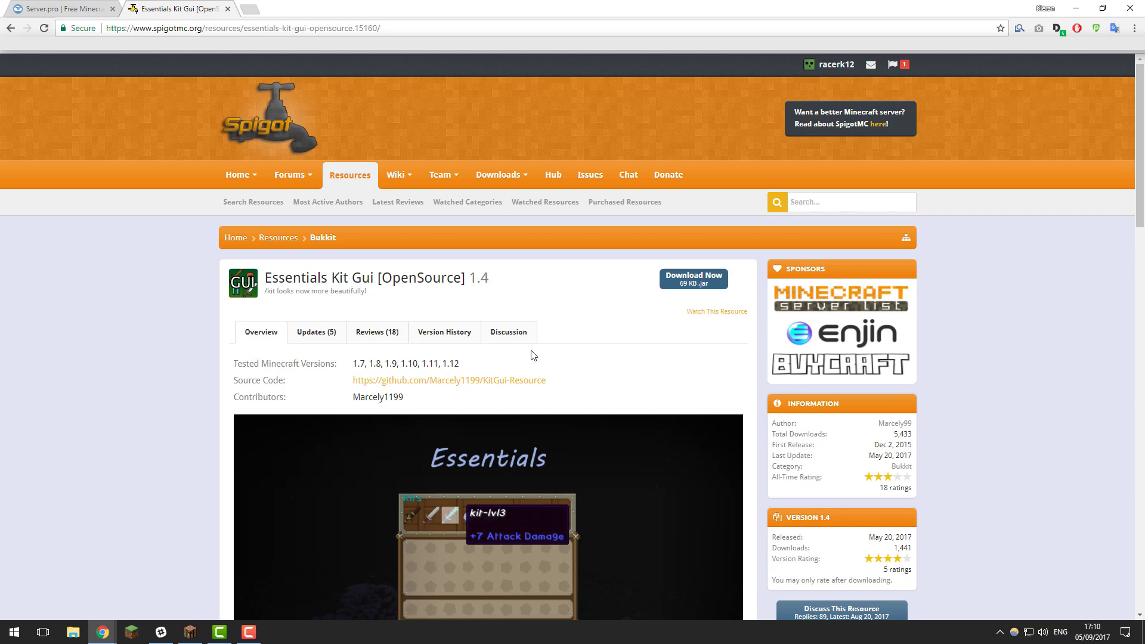
left_click(105, 7)
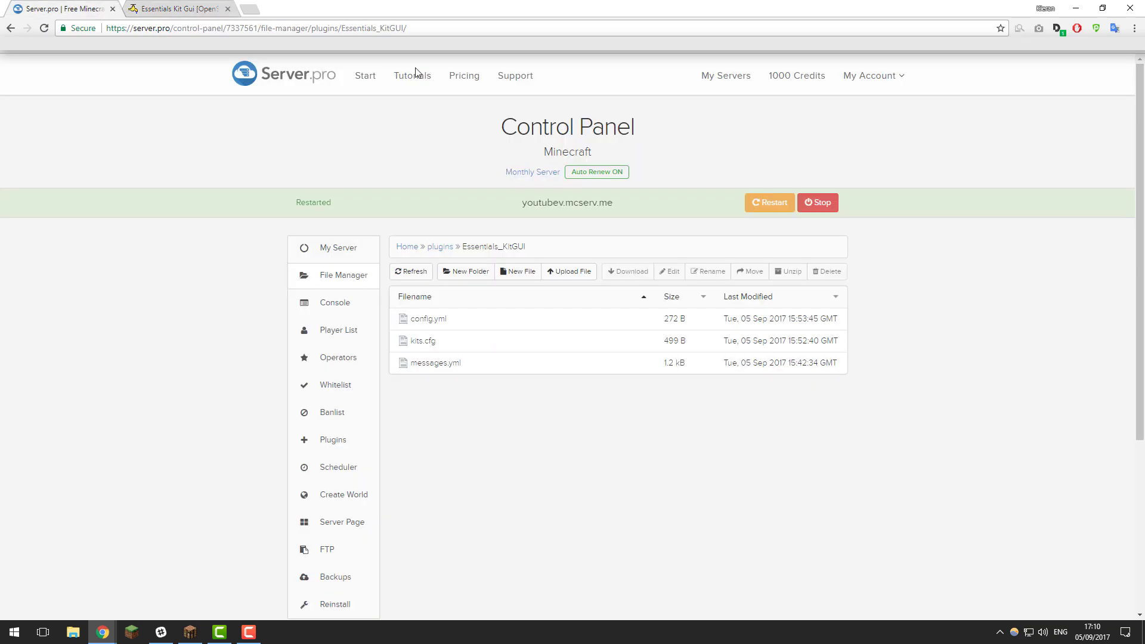
left_click(506, 77)
left_click(590, 502)
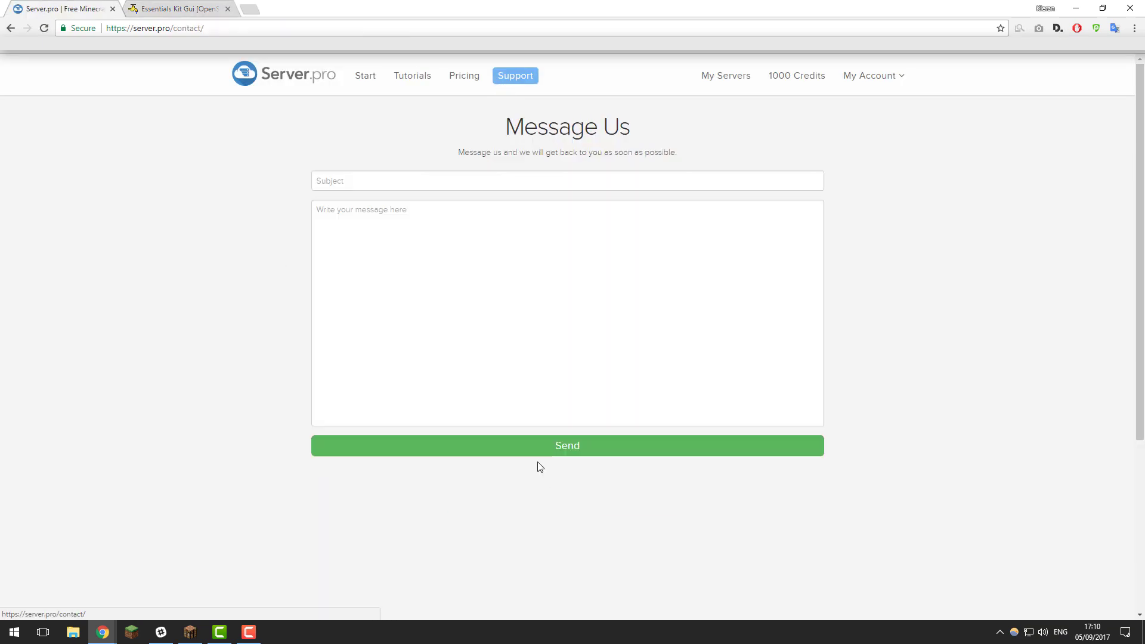
Browse the Essentials Kit Gui discussion thread, then return to the Server.pro contact form
left_click(179, 8)
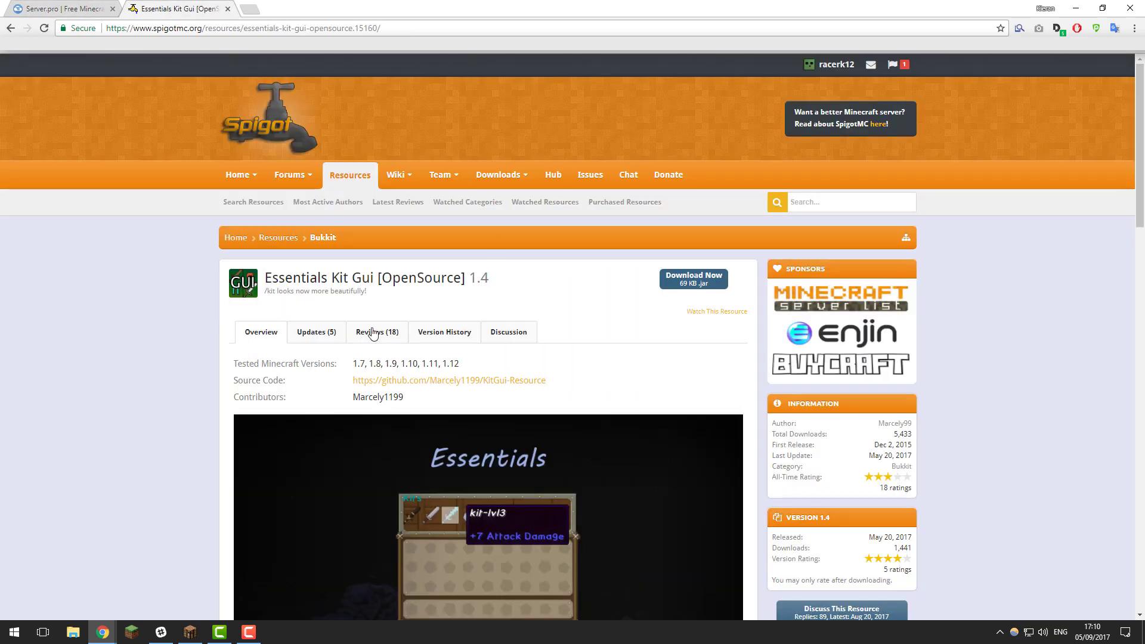
left_click(502, 337)
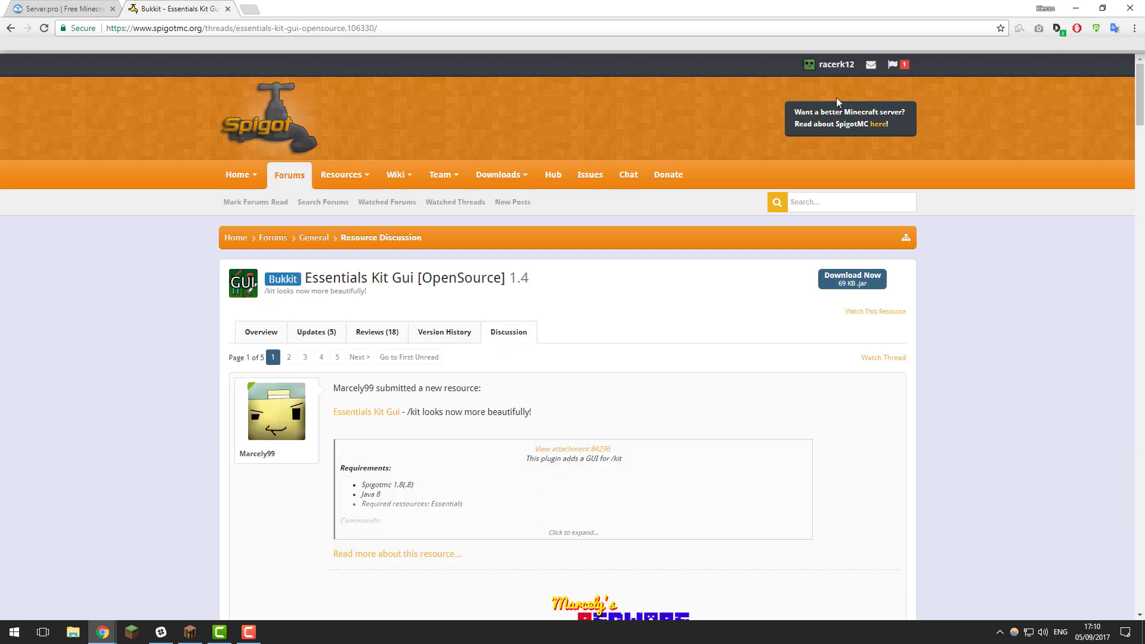
scroll(536, 369, "down", 5)
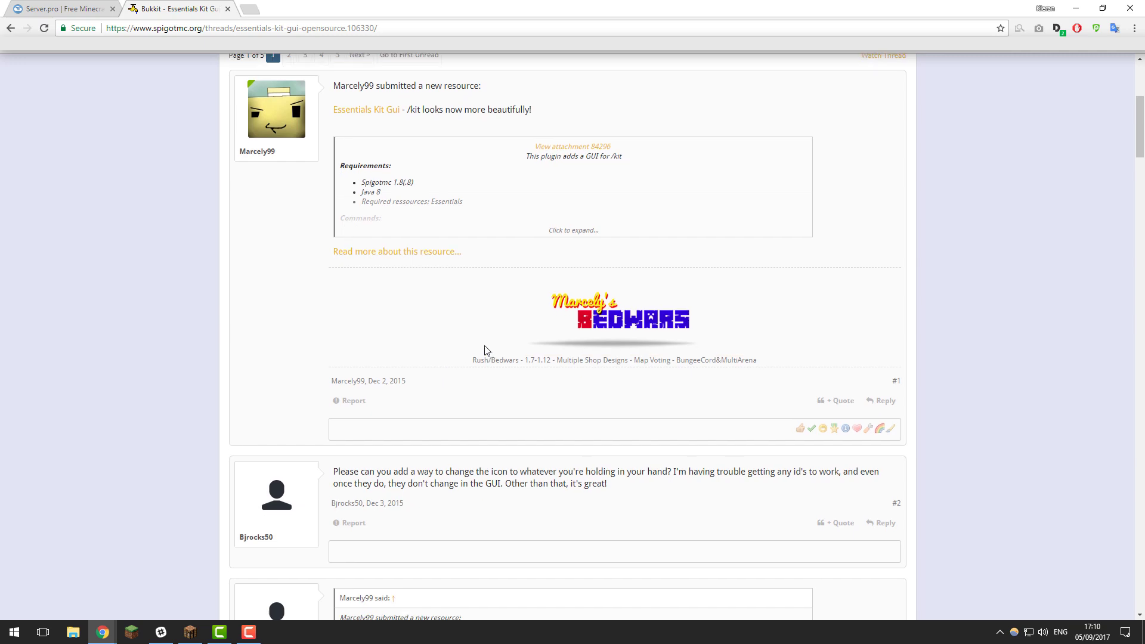
key("ctrl+Tab")
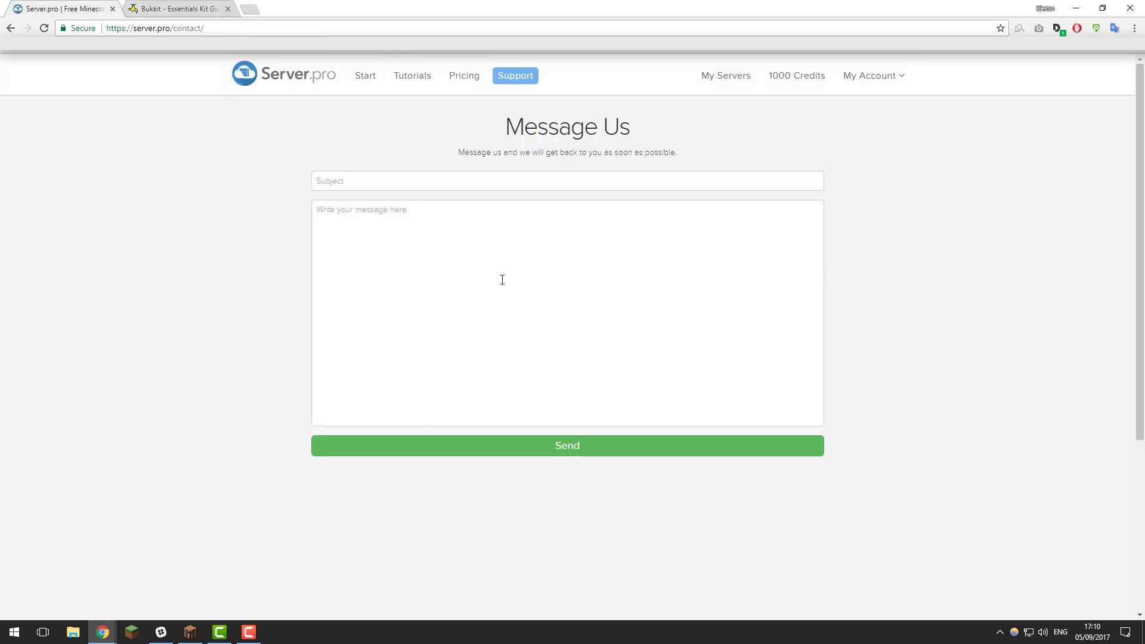